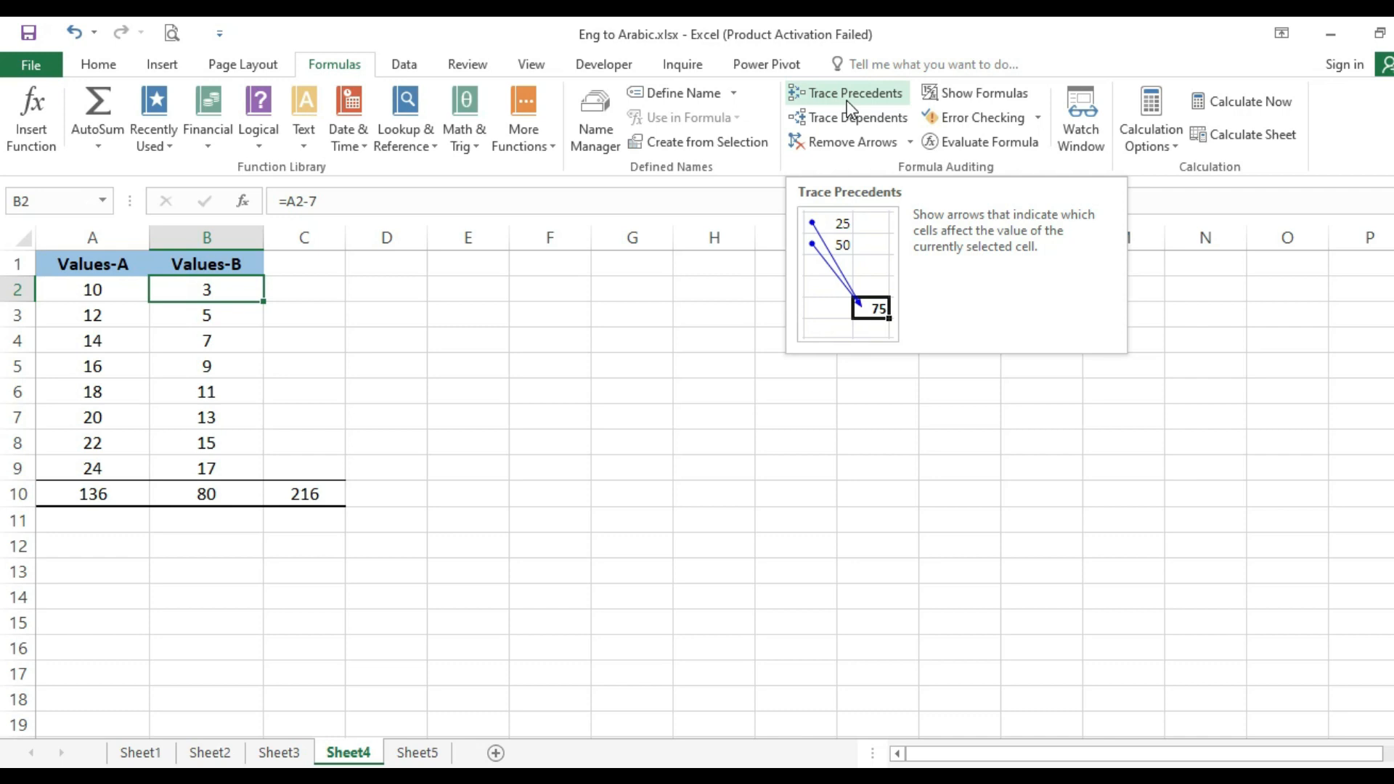
# - Trace the precedents of cell B2 and of cell B3 in the Values-B column
pyautogui.click(846, 94)
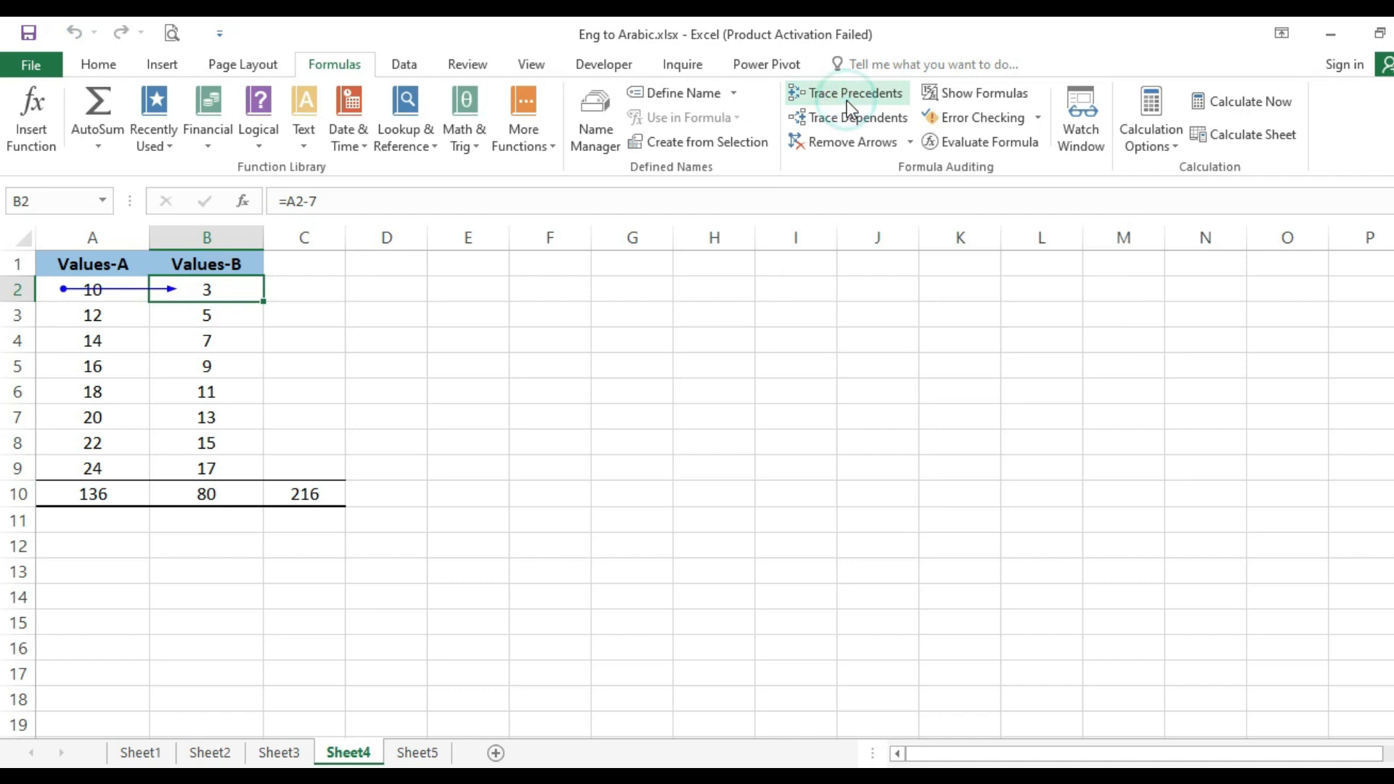
pyautogui.click(223, 329)
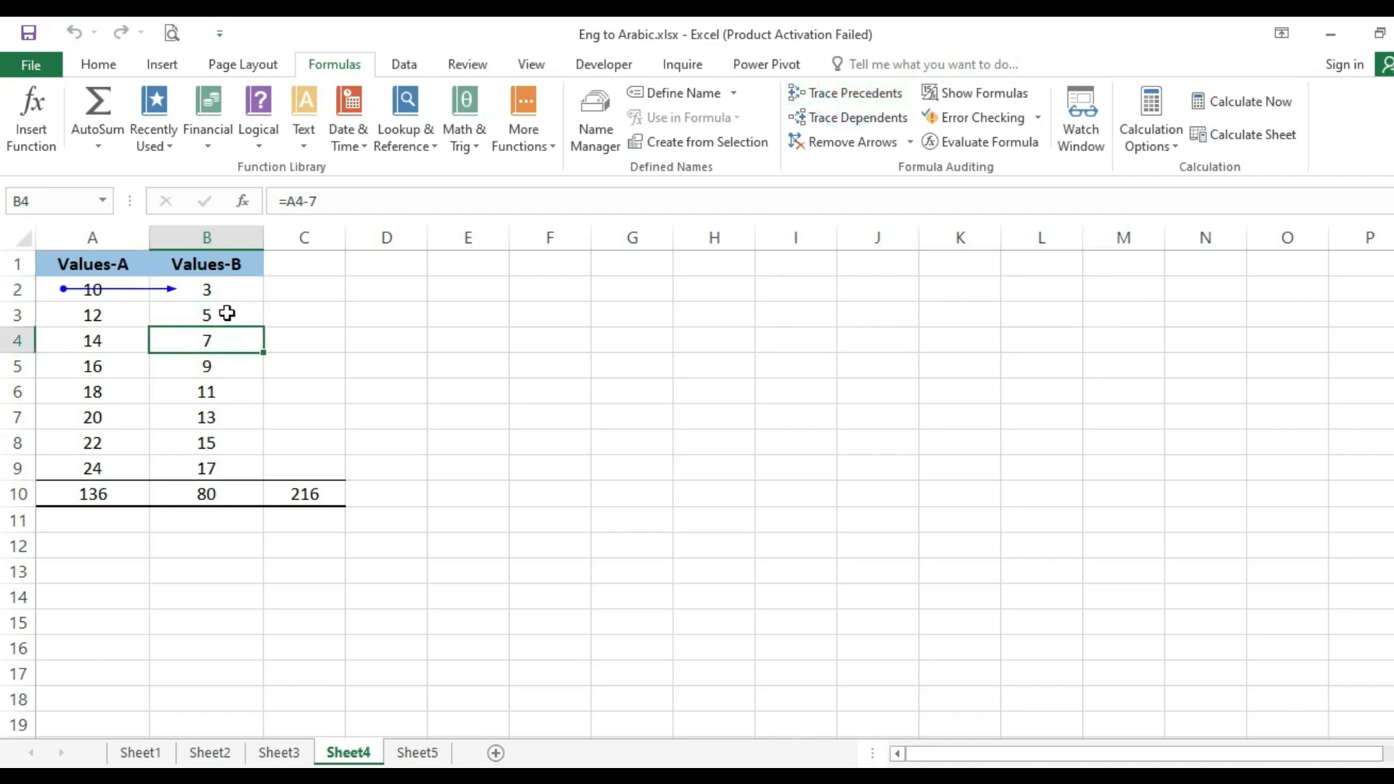
pyautogui.click(227, 313)
pyautogui.click(227, 289)
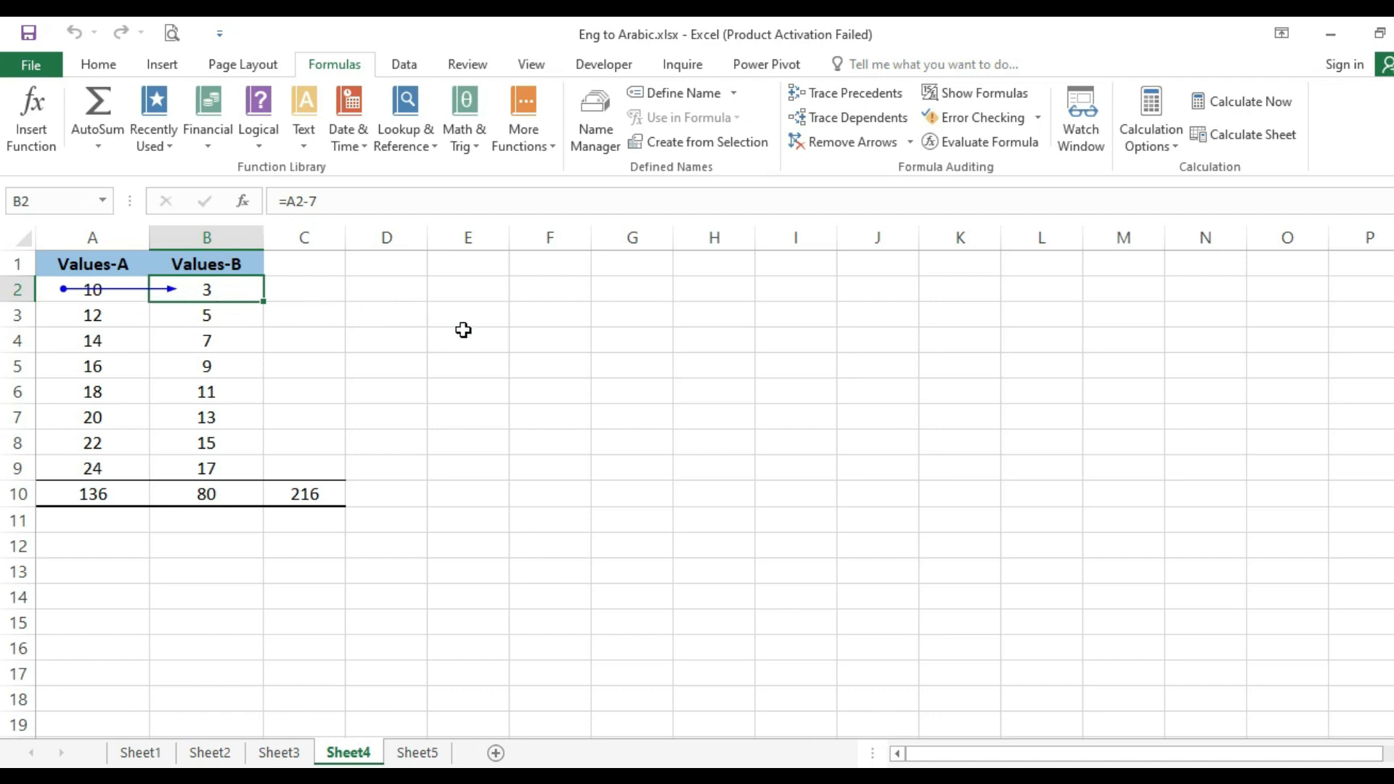
pyautogui.click(236, 314)
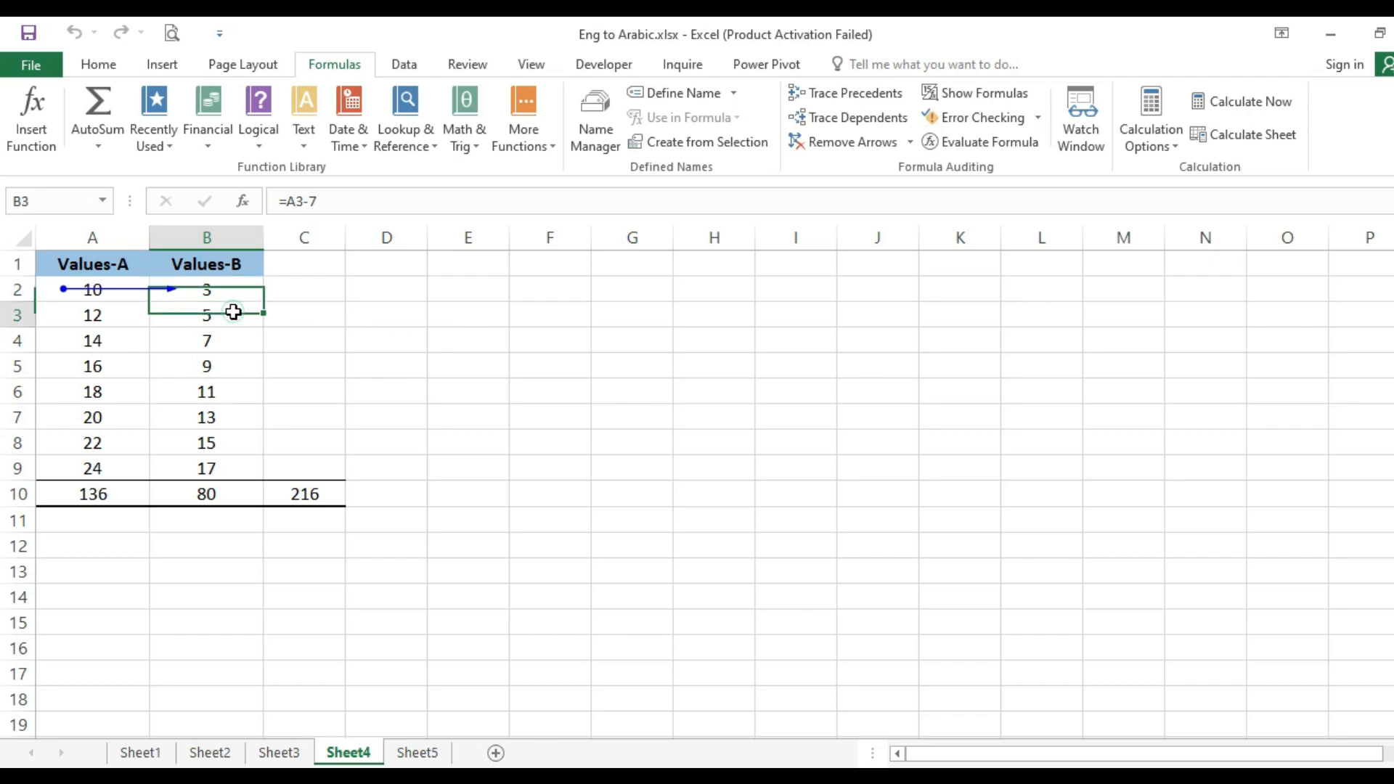
pyautogui.click(853, 95)
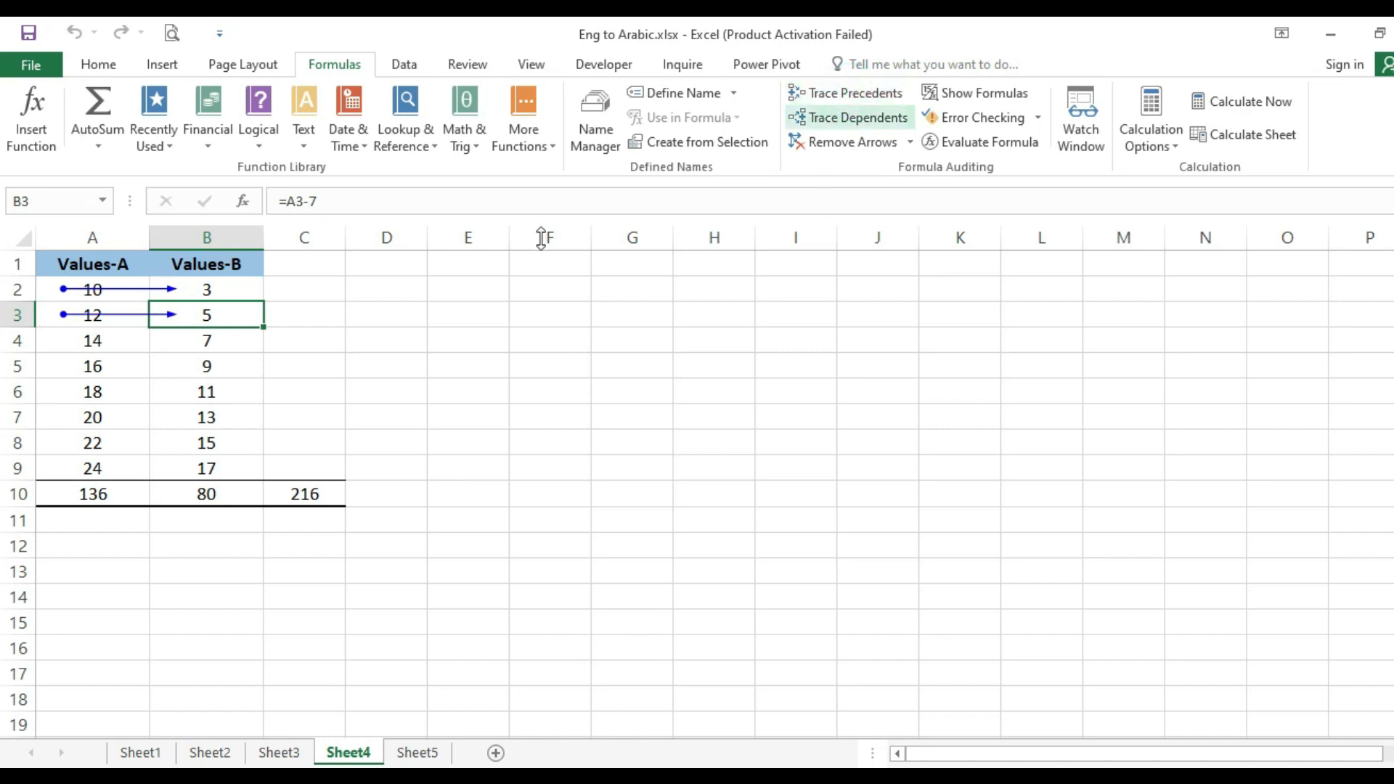
# - Select the range B4:B9 and trace precedents there, covering cells B4 and B5
pyautogui.click(228, 335)
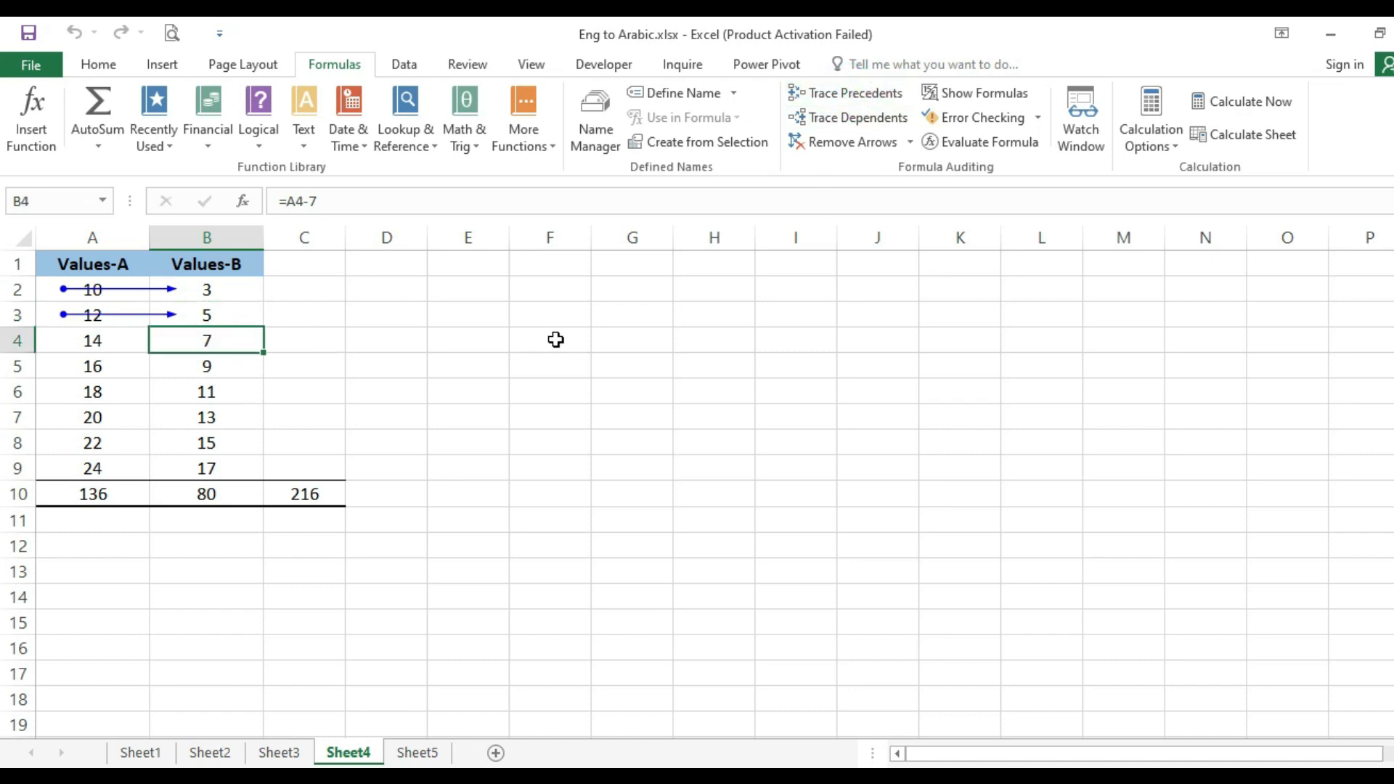
pyautogui.hotkey('shift', 'Down')
pyautogui.hotkey('shift', 'Down')
pyautogui.hotkey('shift', 'Down')
pyautogui.hotkey('shift', 'Down')
pyautogui.hotkey('shift', 'Down')
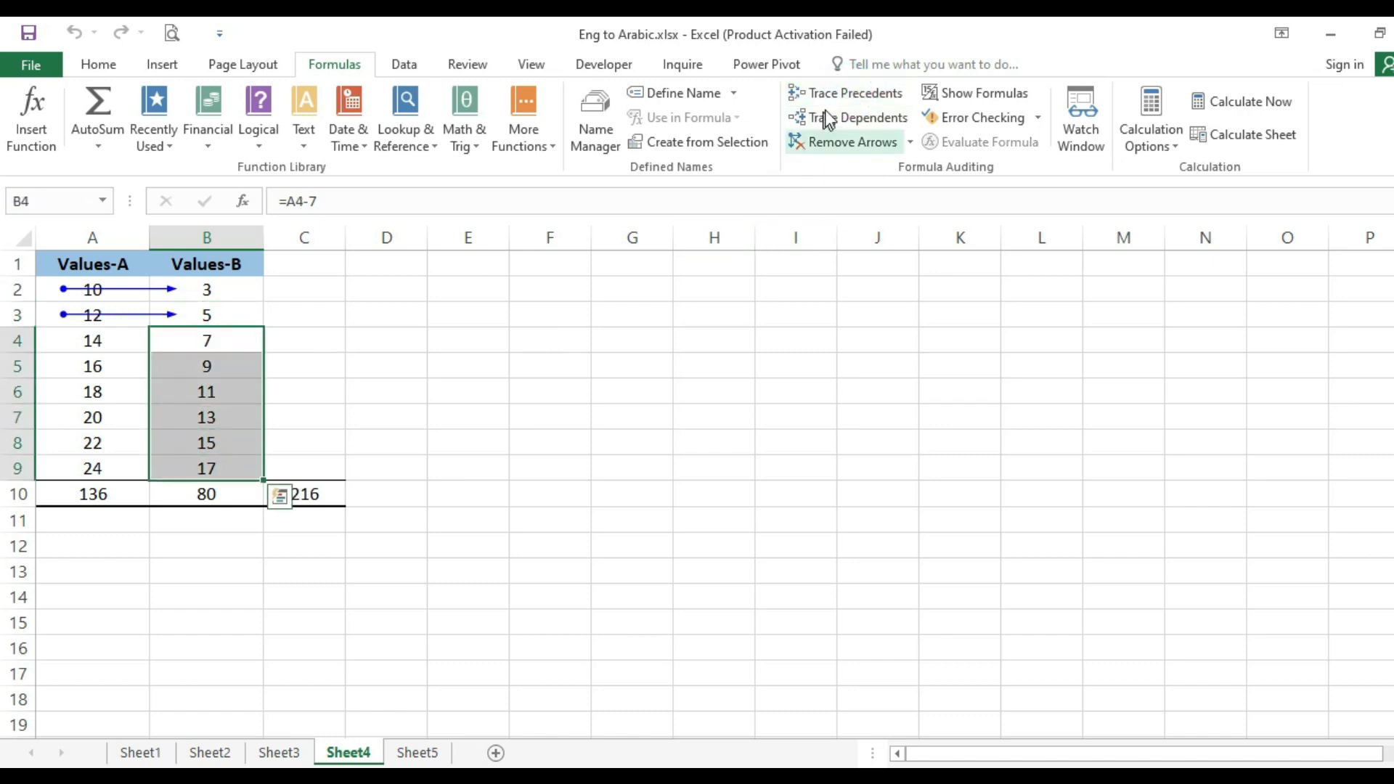
pyautogui.click(829, 94)
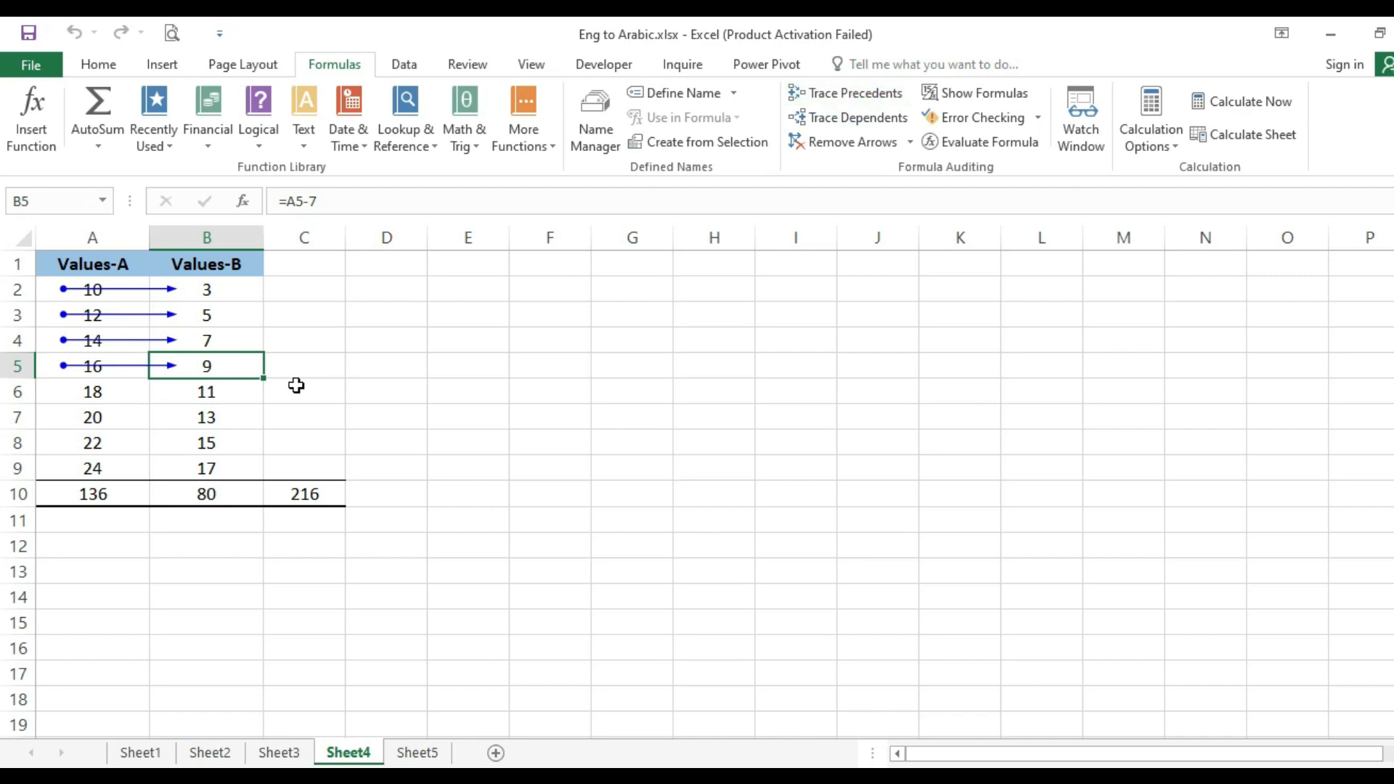
# - Trace the precedents of cells B6, B7, B8 and B9 one by one
pyautogui.click(237, 392)
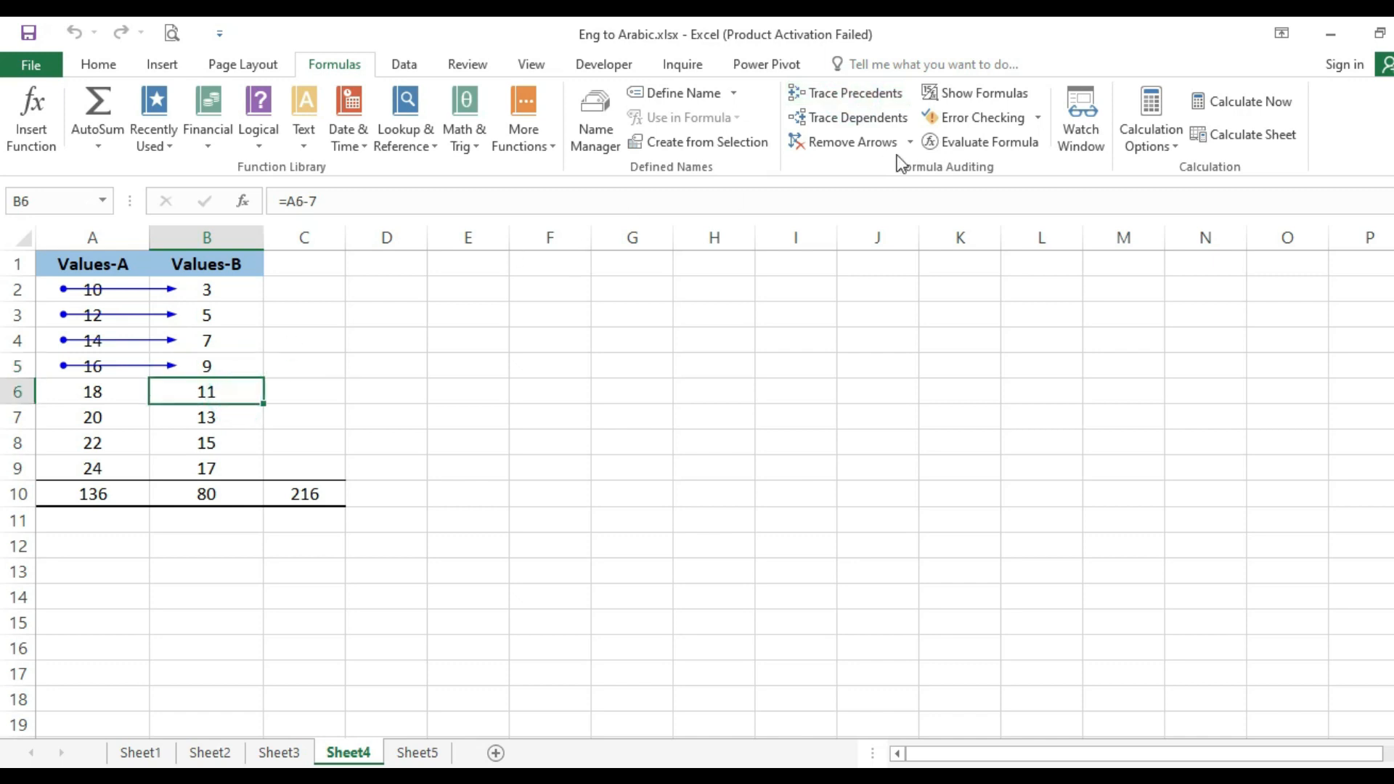
pyautogui.click(854, 98)
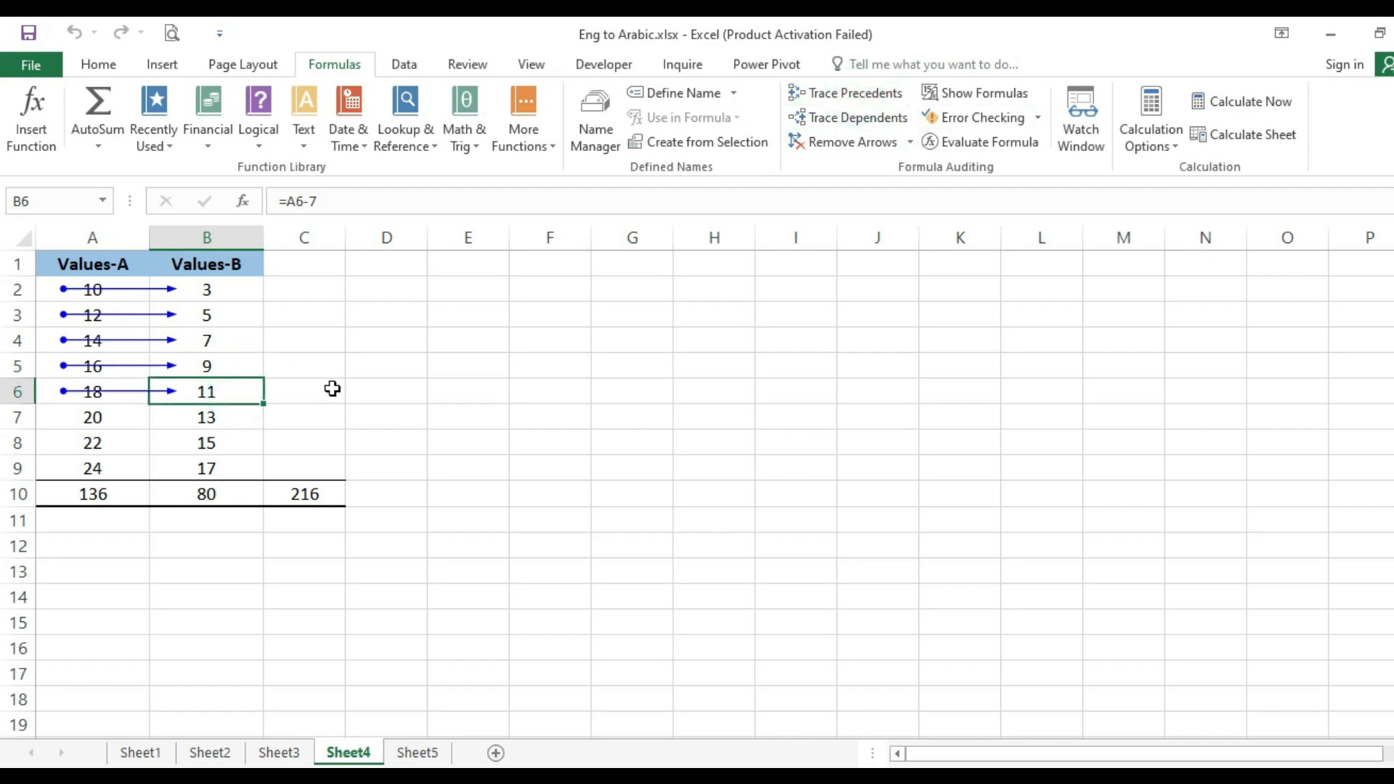
pyautogui.click(205, 418)
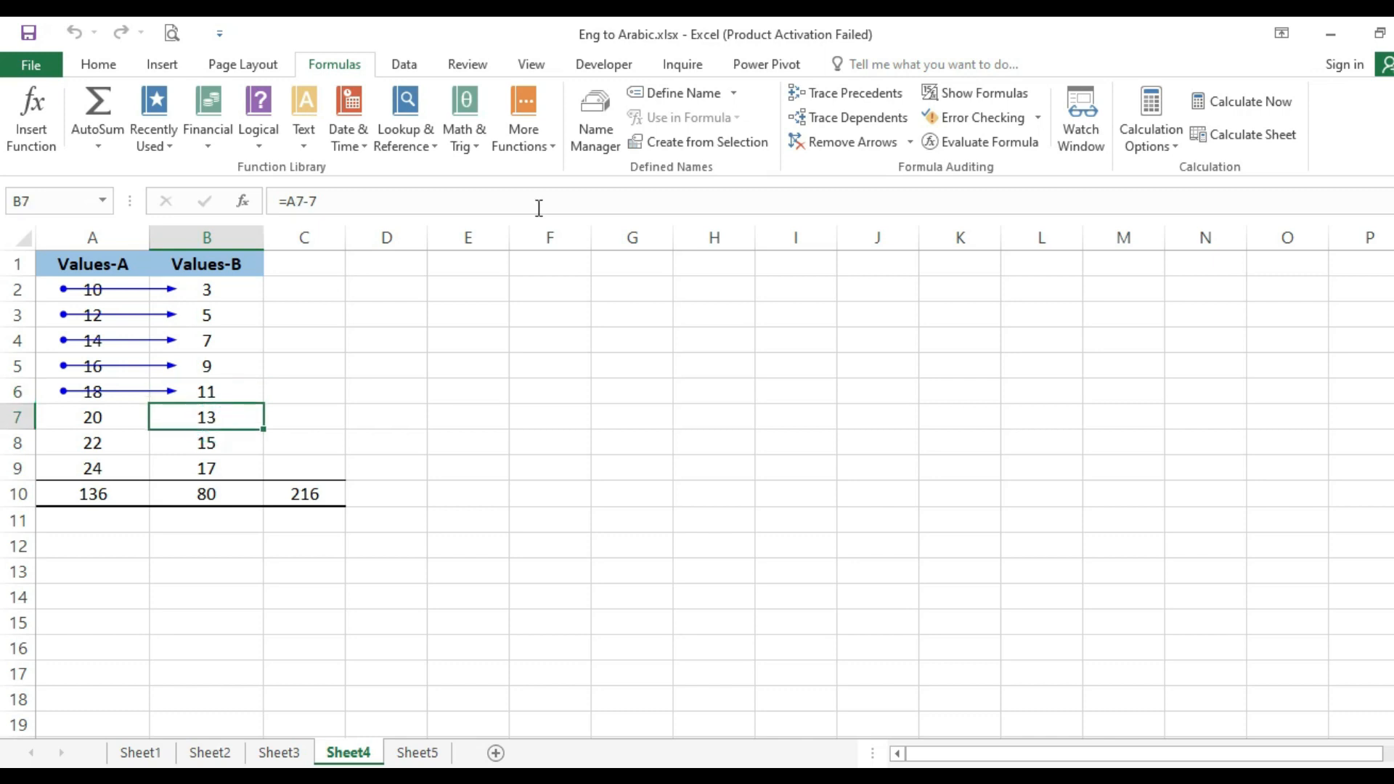
pyautogui.click(818, 95)
pyautogui.click(243, 439)
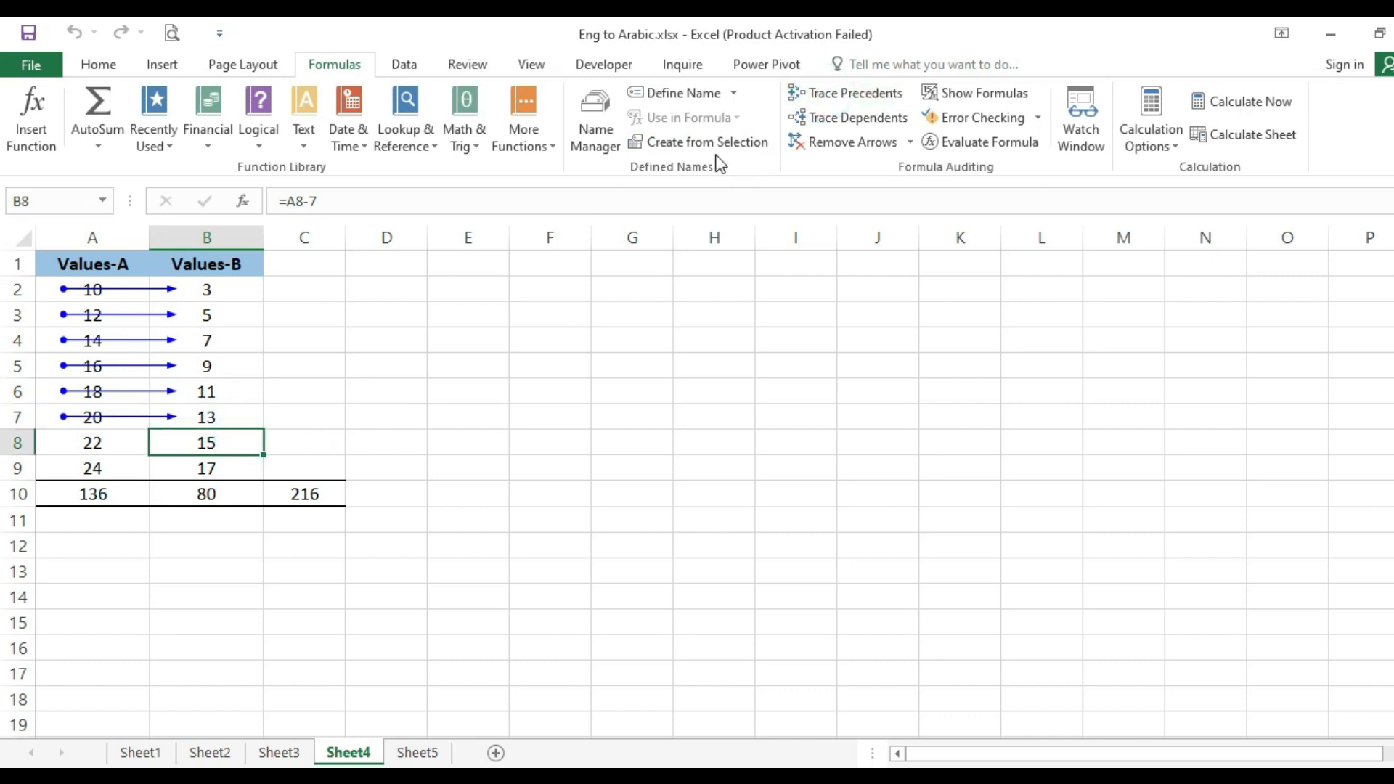
pyautogui.click(847, 100)
pyautogui.click(203, 475)
pyautogui.click(866, 100)
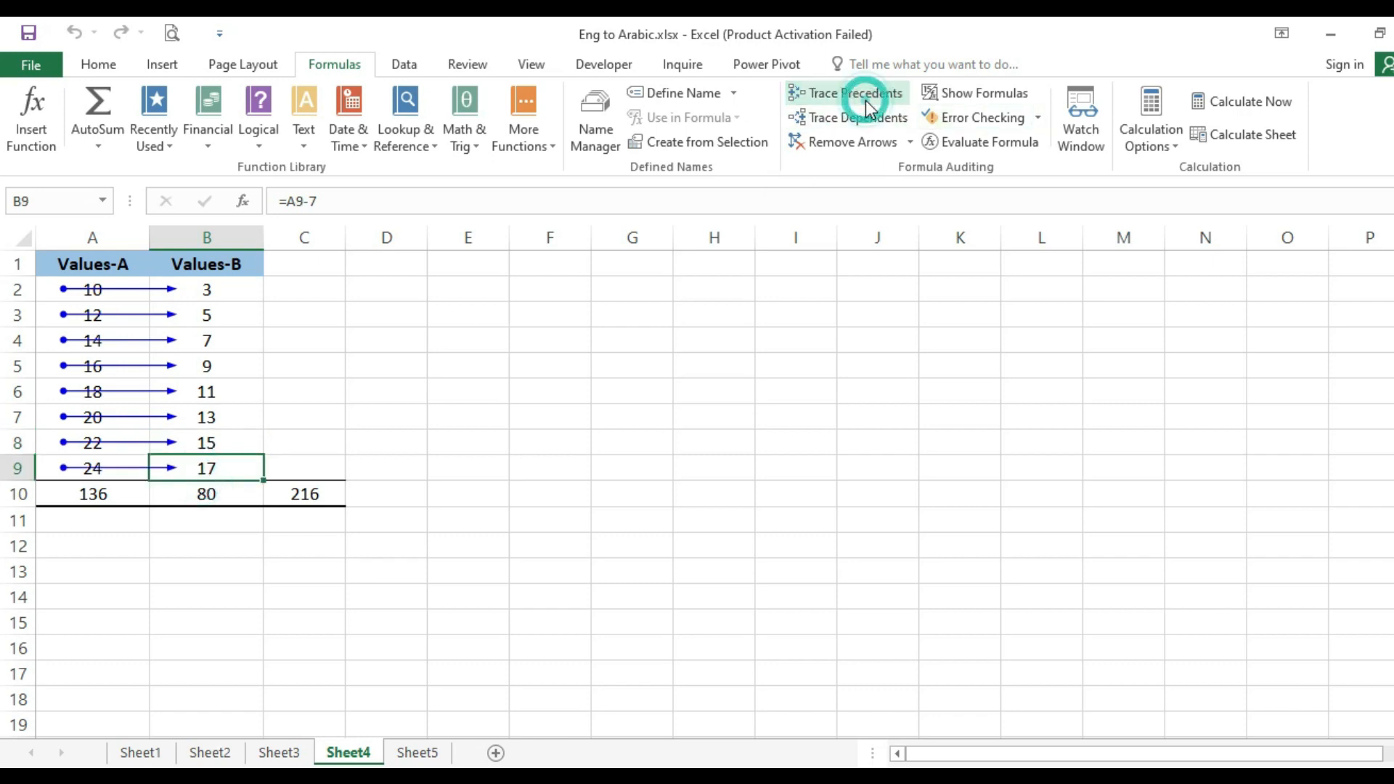
# - Trace the dependents of cell B2 and check the dependent total cells B10 and C10
pyautogui.click(241, 396)
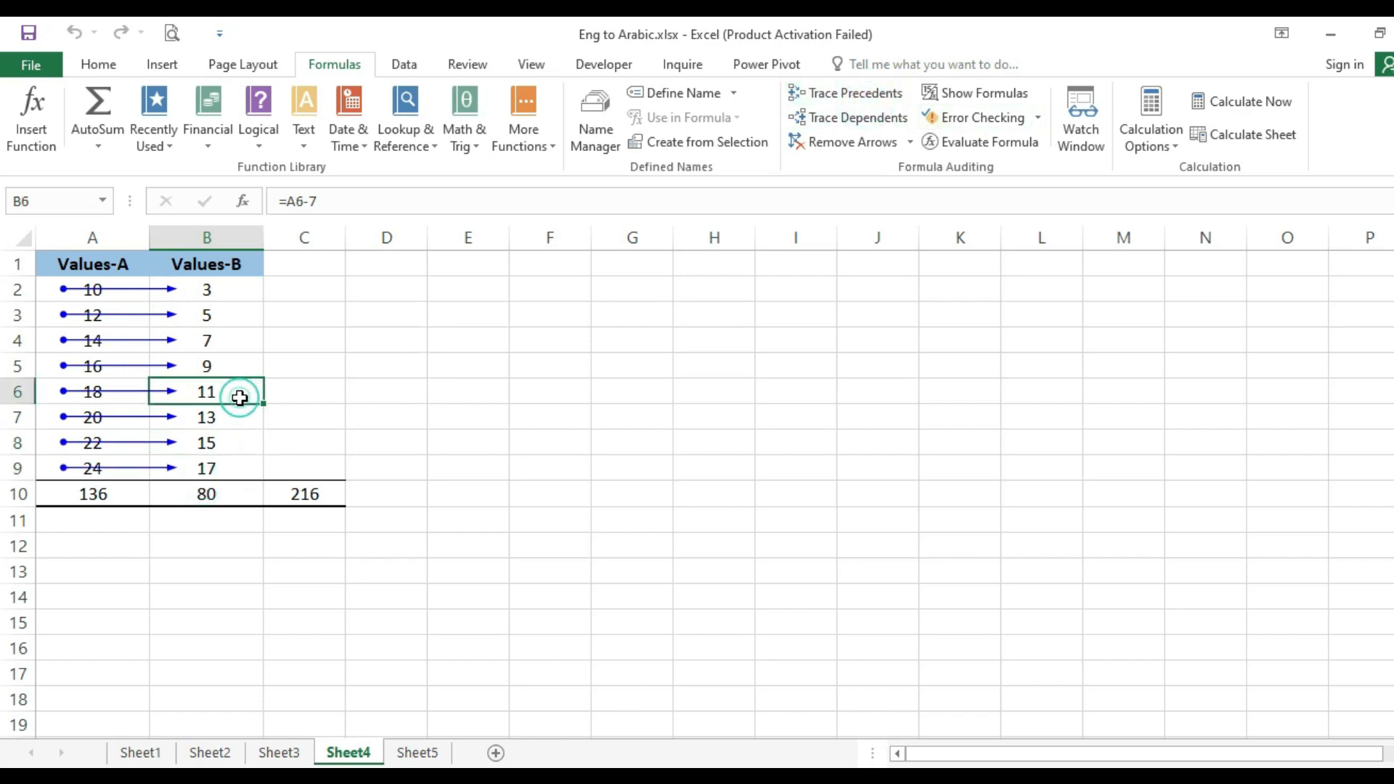
pyautogui.click(228, 292)
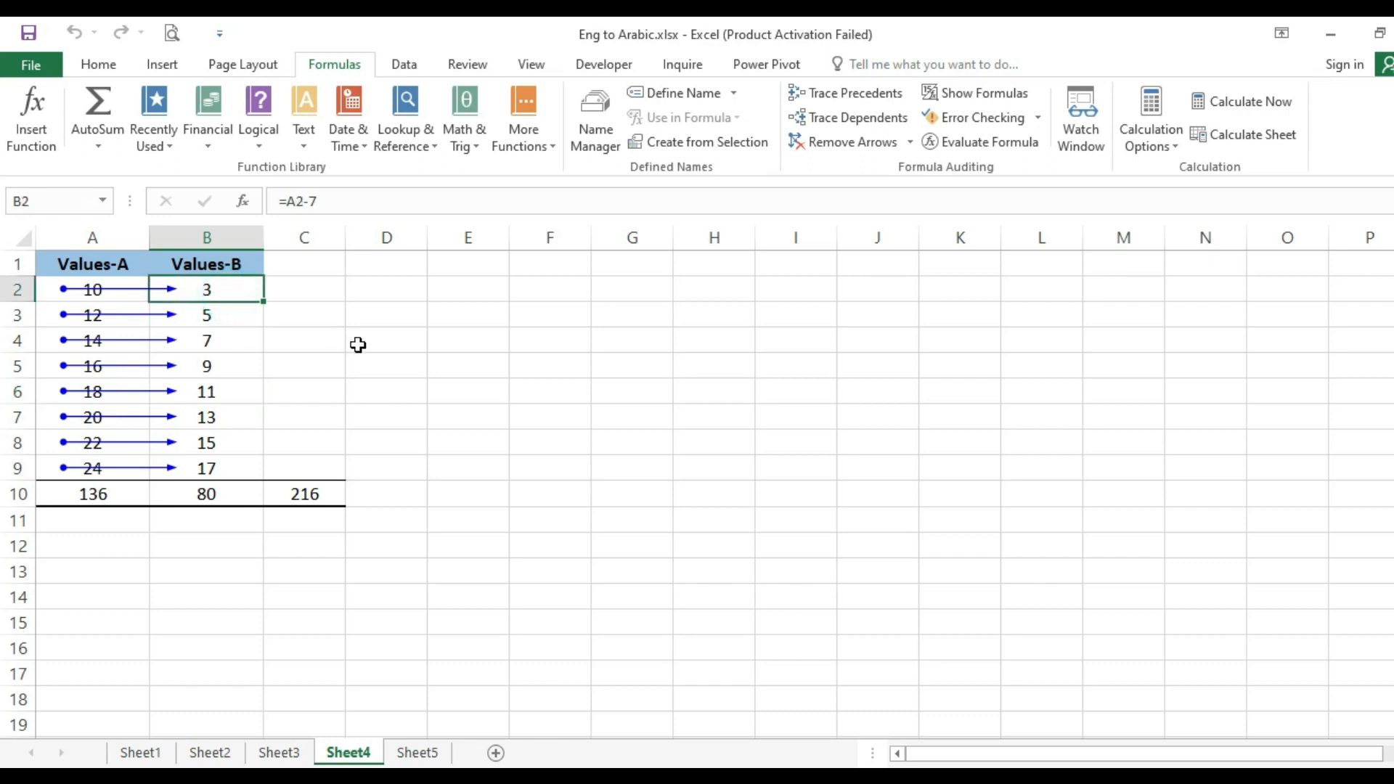
pyautogui.click(861, 117)
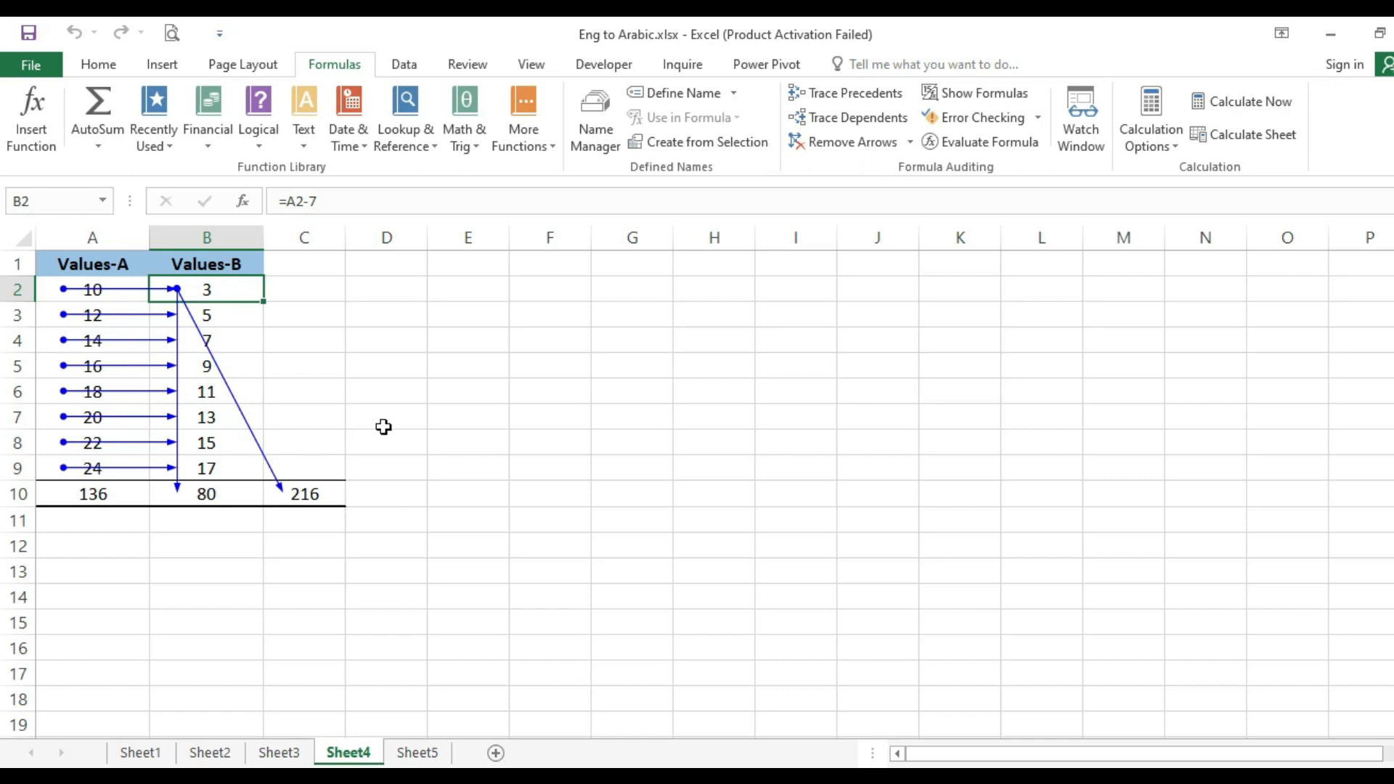
pyautogui.click(246, 494)
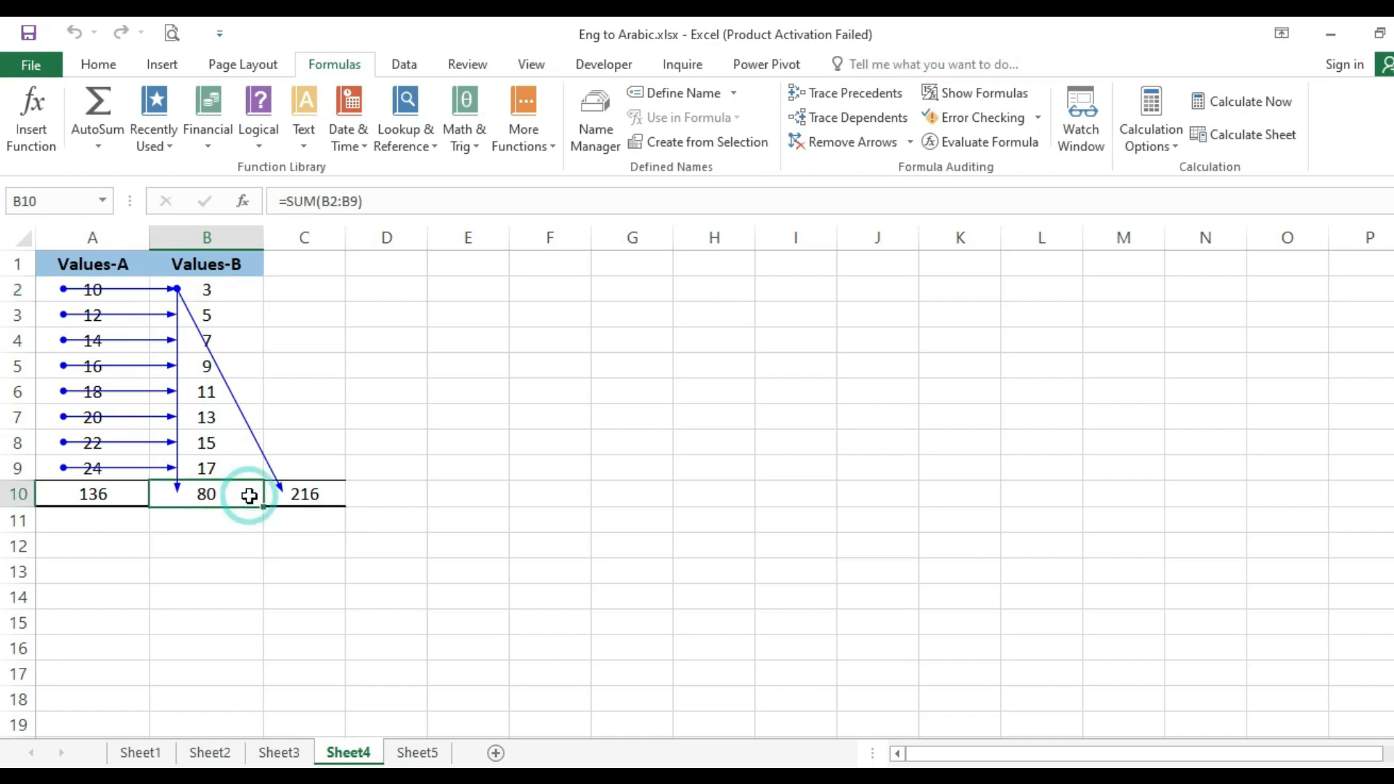
pyautogui.click(300, 491)
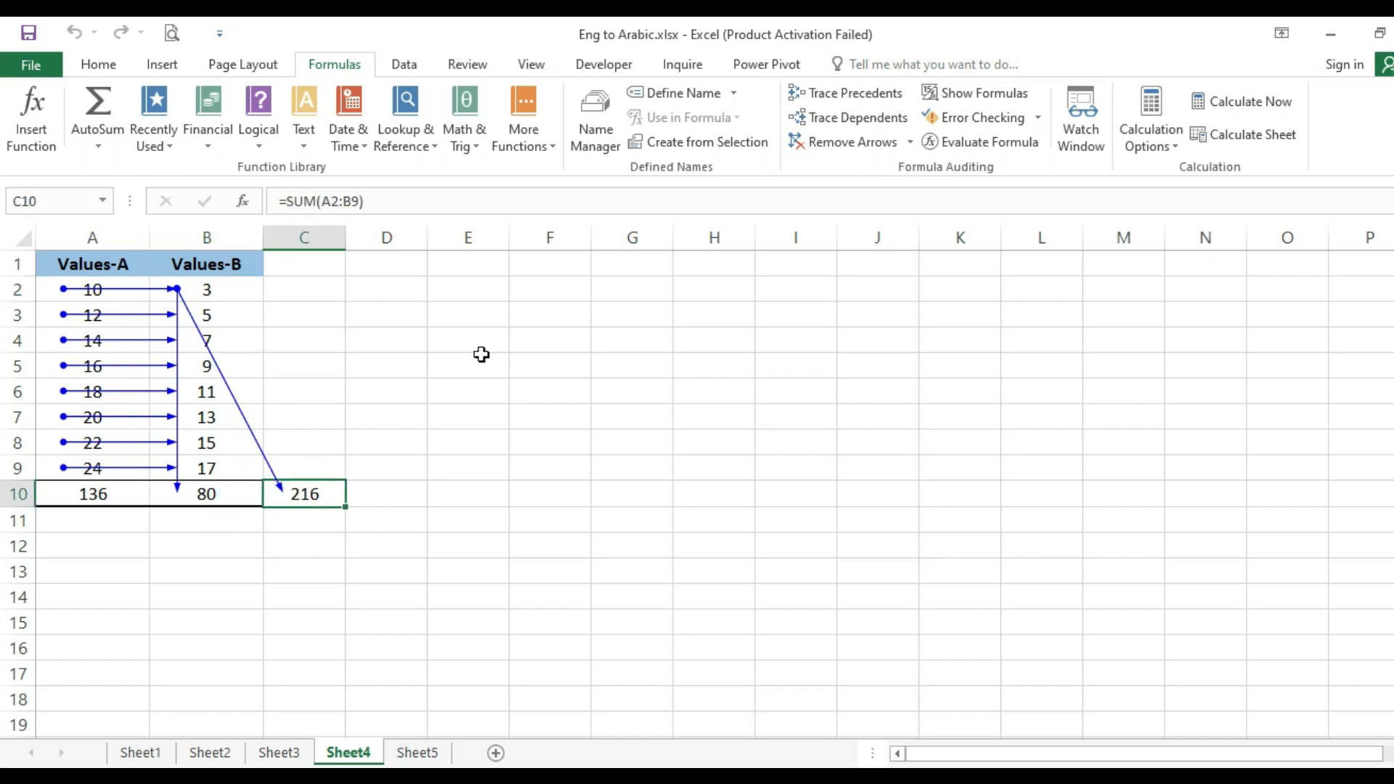
pyautogui.click(227, 283)
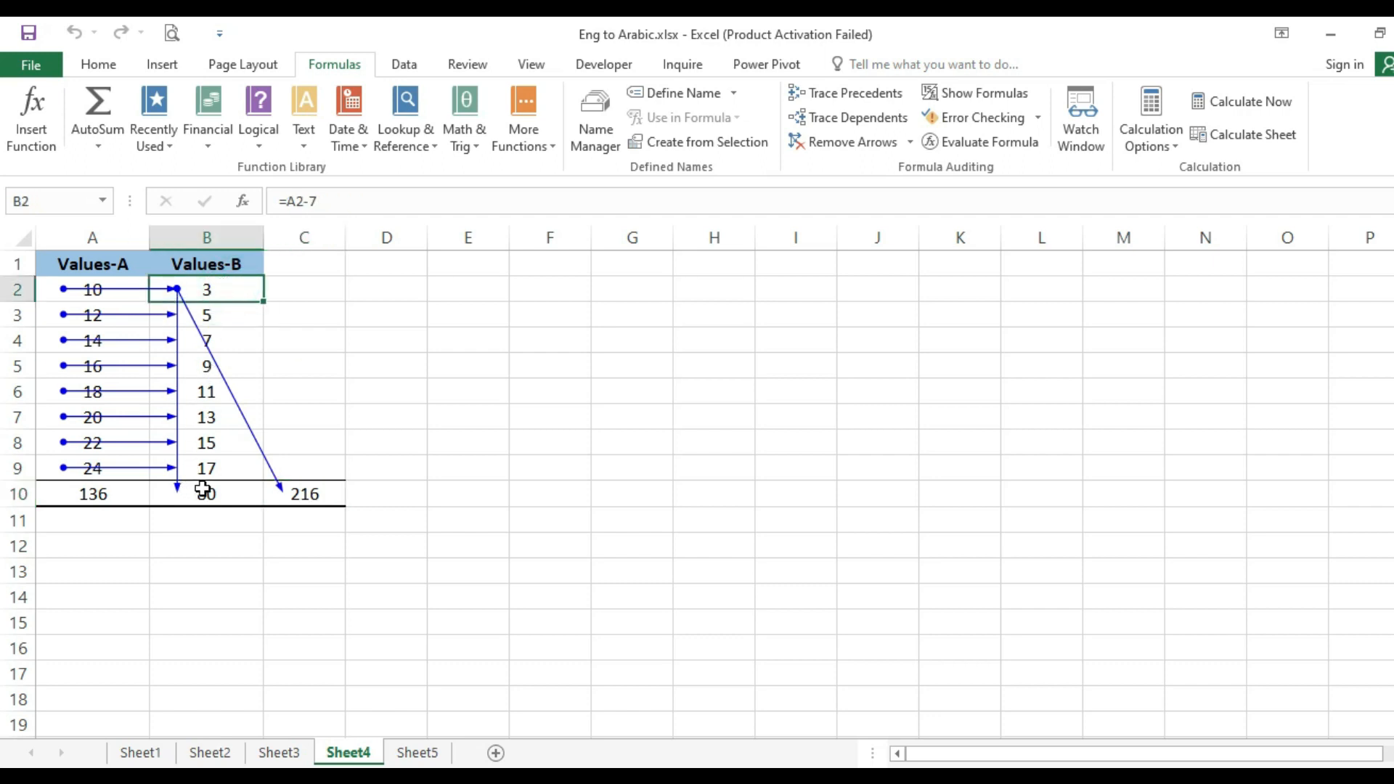
# - Examine the SUM formulas in total cells B10 and C10 with their referenced ranges highlighted, re-entering each without edits
pyautogui.click(229, 494)
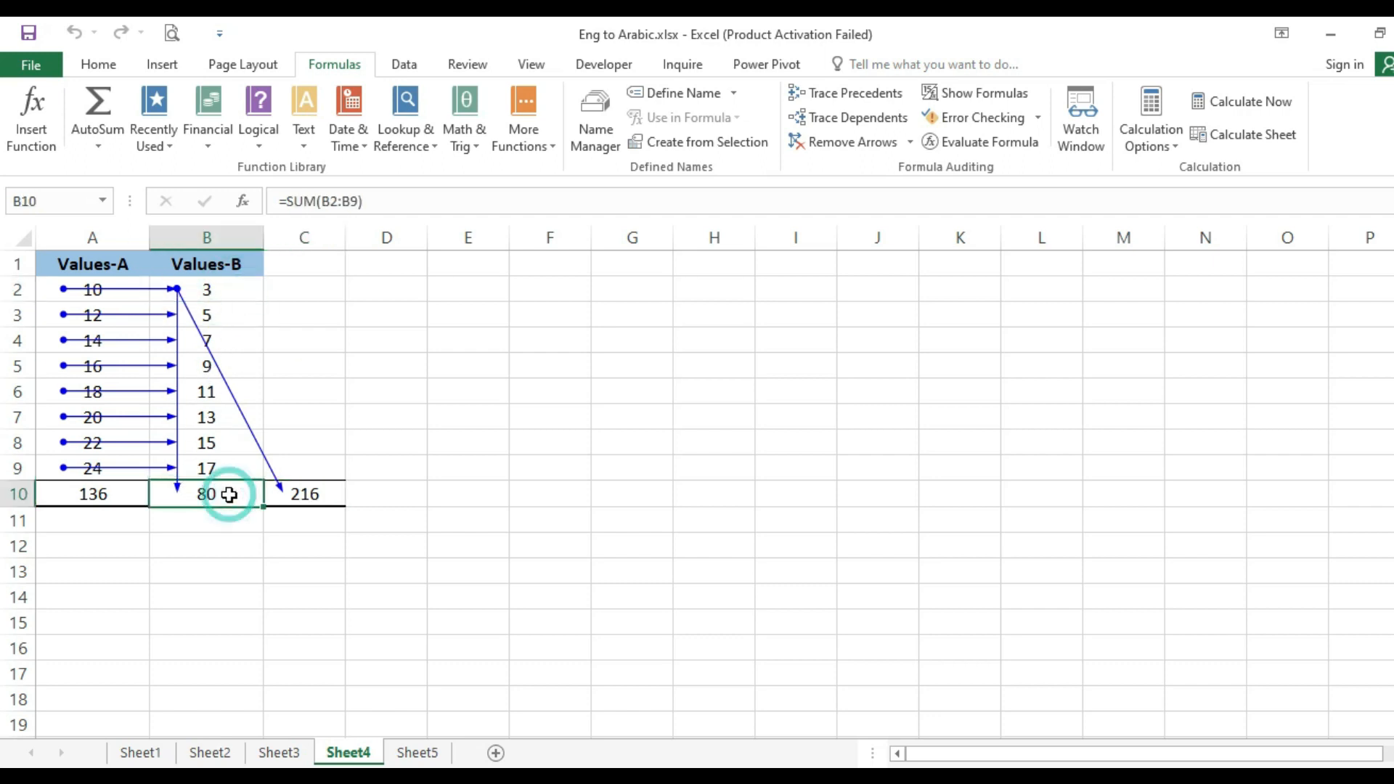
pyautogui.click(423, 208)
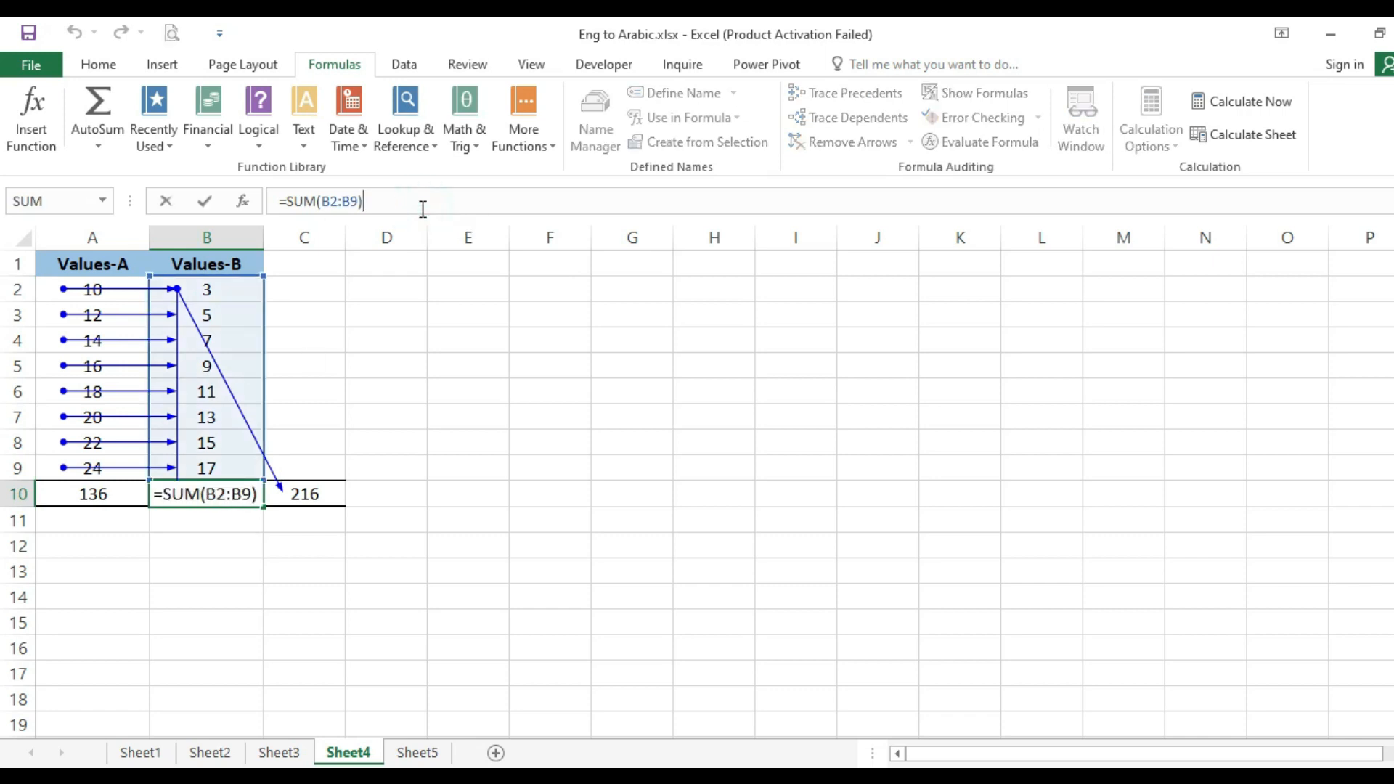
pyautogui.press('Return')
pyautogui.press('Up')
pyautogui.press('Right')
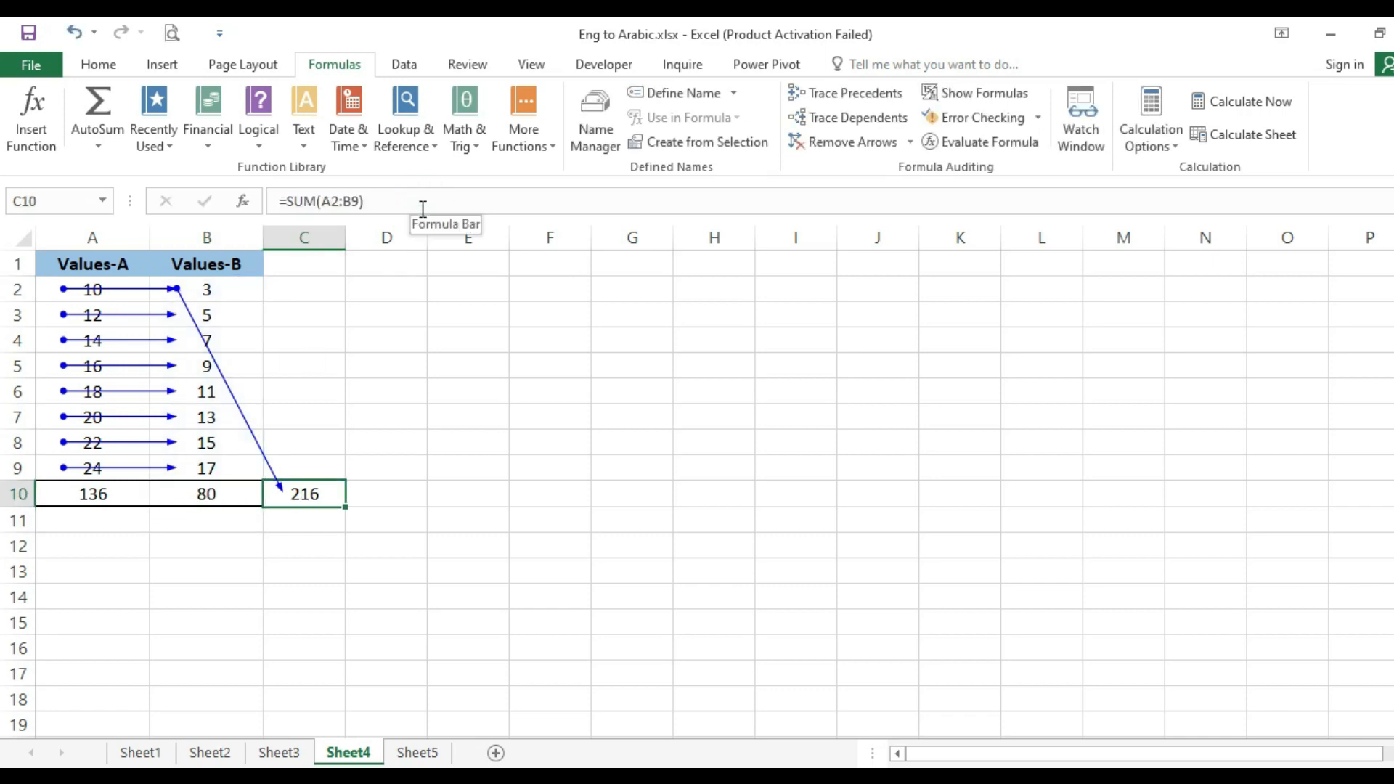
pyautogui.click(423, 208)
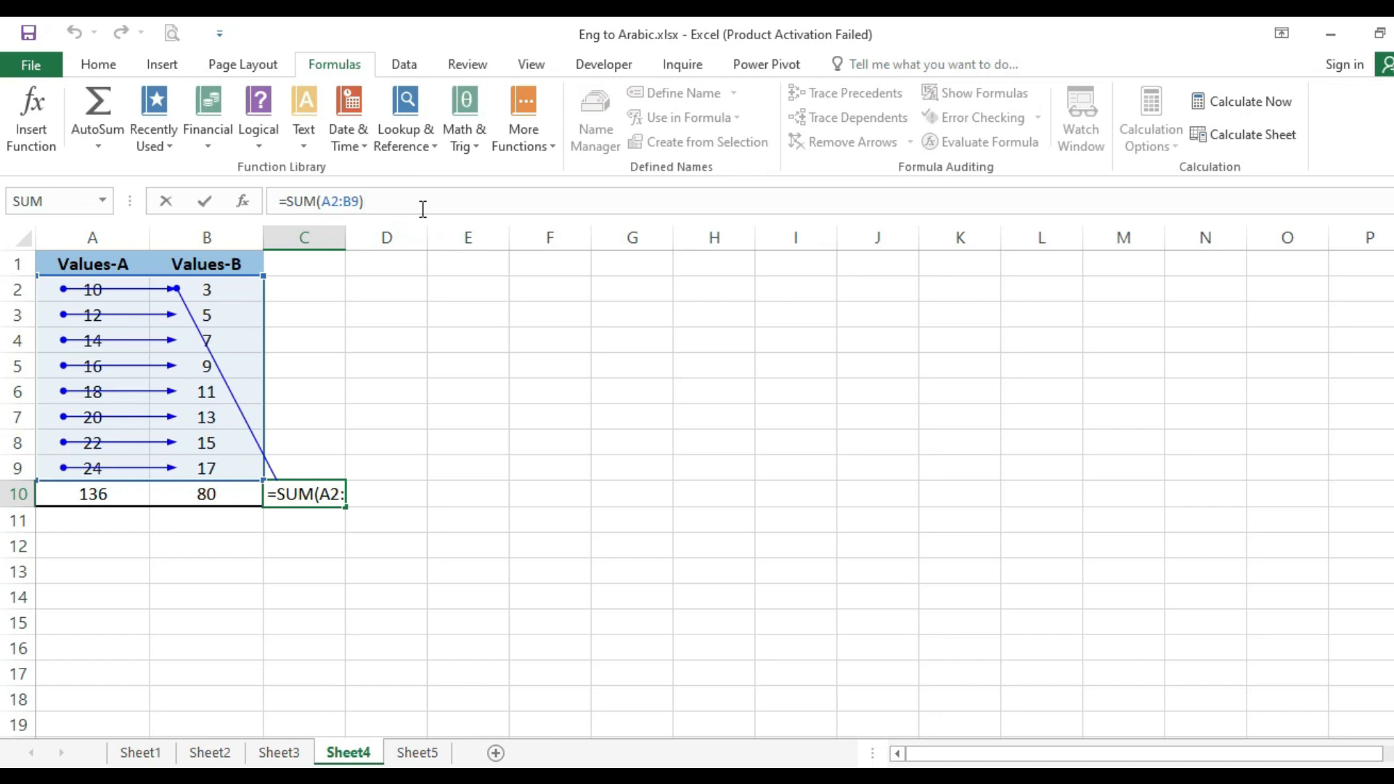
pyautogui.press('Return')
pyautogui.press('Up')
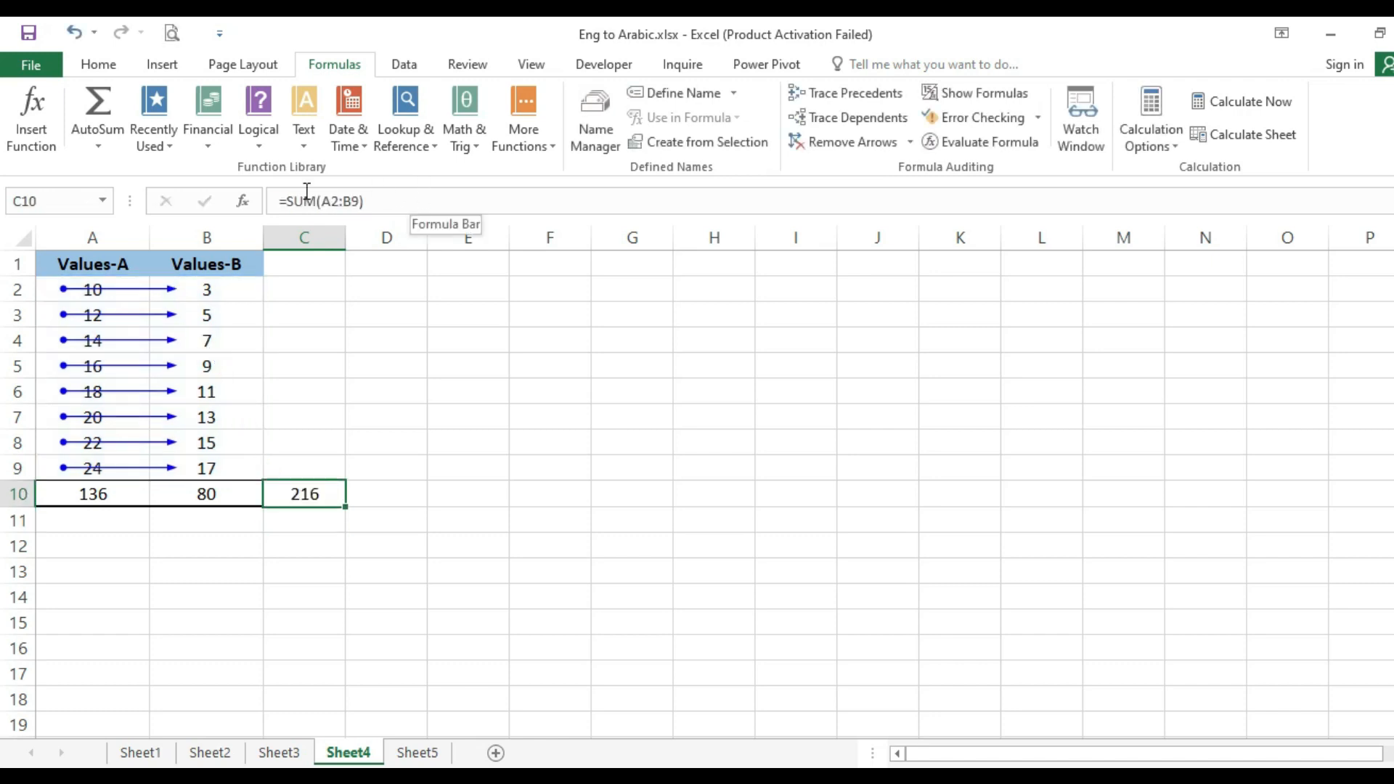
# - Try to trace the dependents of cell C10, and trace those of cell B5 to the totals in row 10
pyautogui.click(863, 123)
pyautogui.click(734, 473)
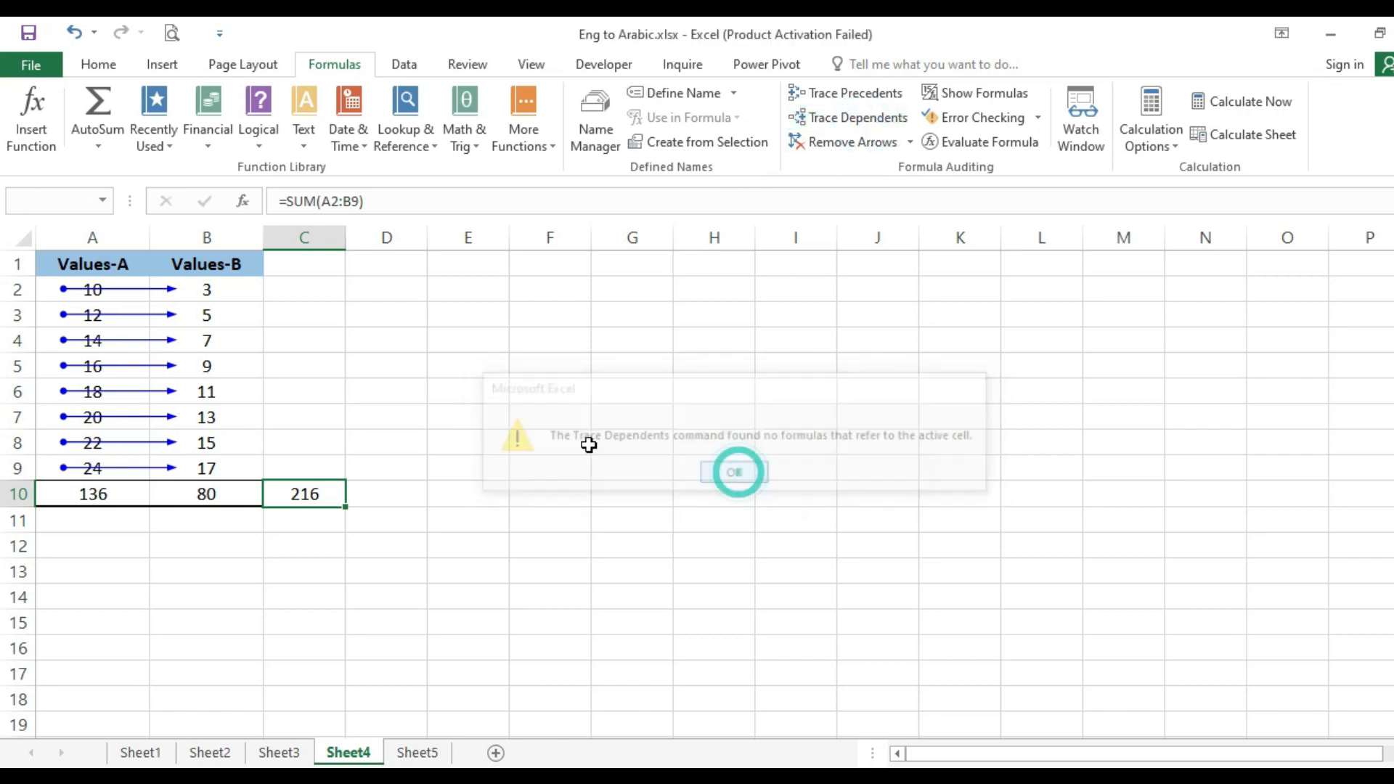
pyautogui.click(228, 376)
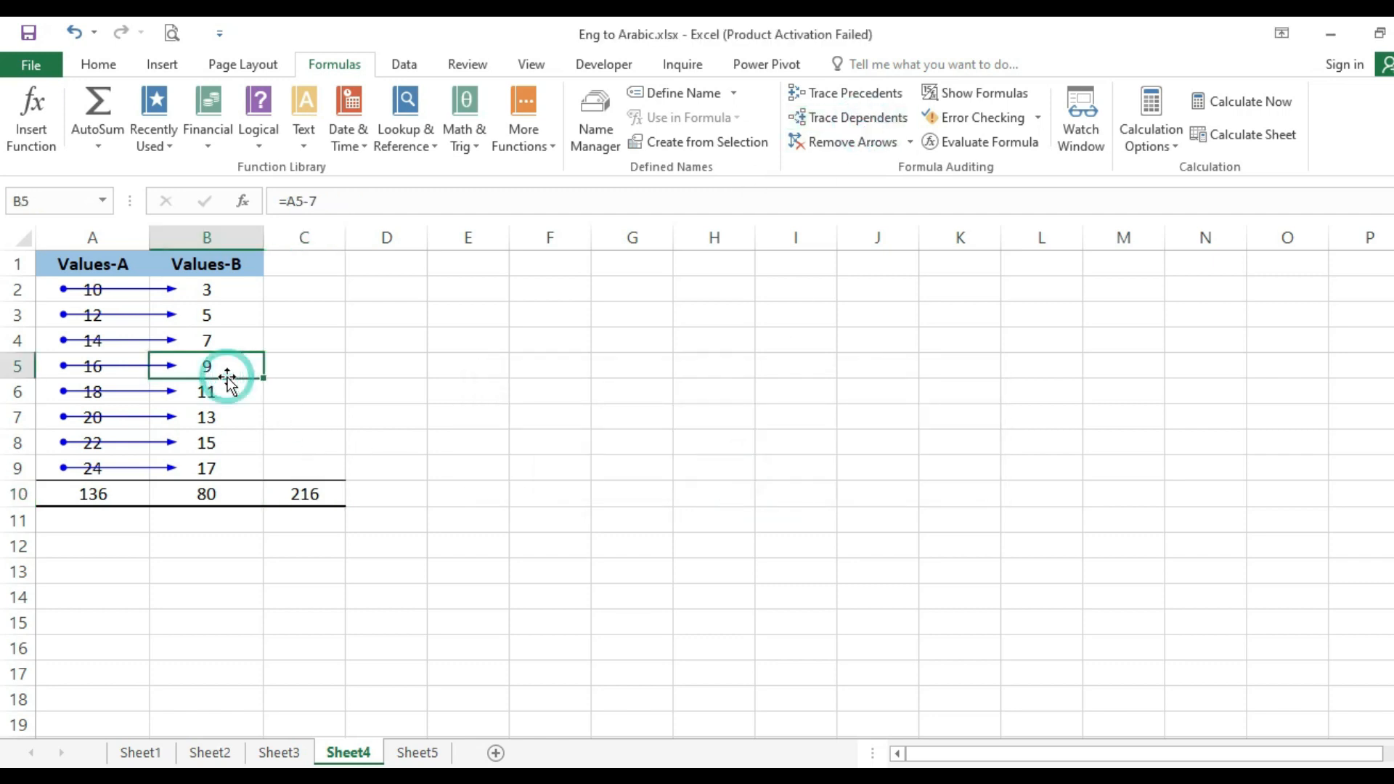
pyautogui.click(851, 119)
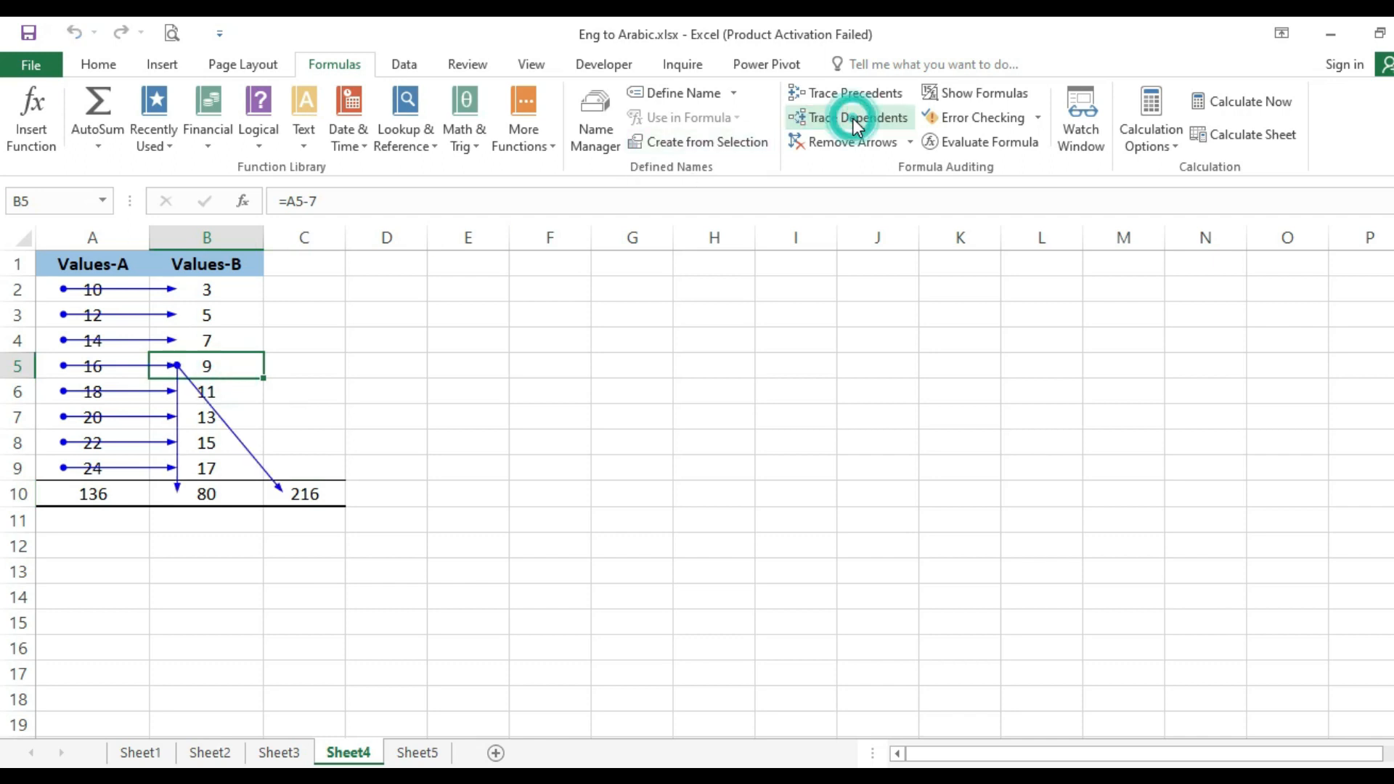
pyautogui.click(341, 432)
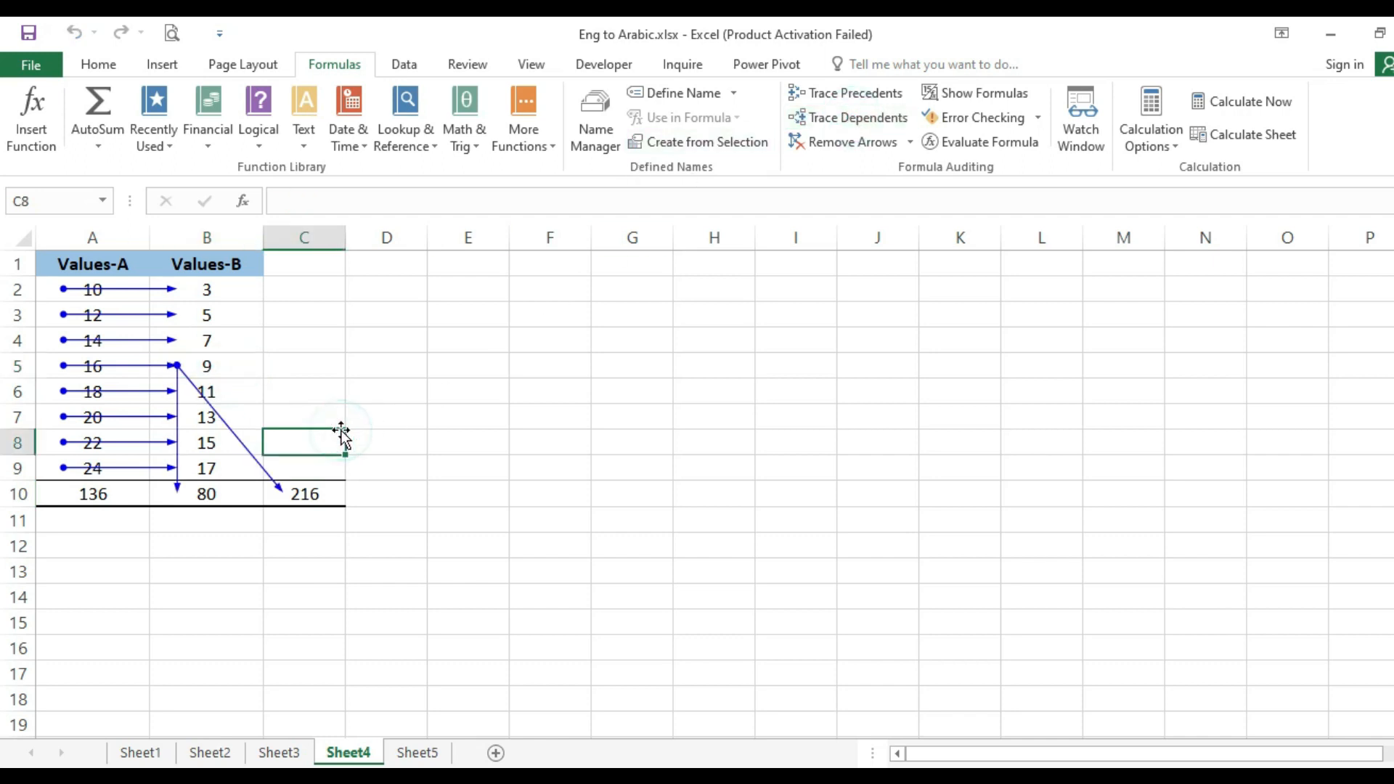
pyautogui.click(246, 369)
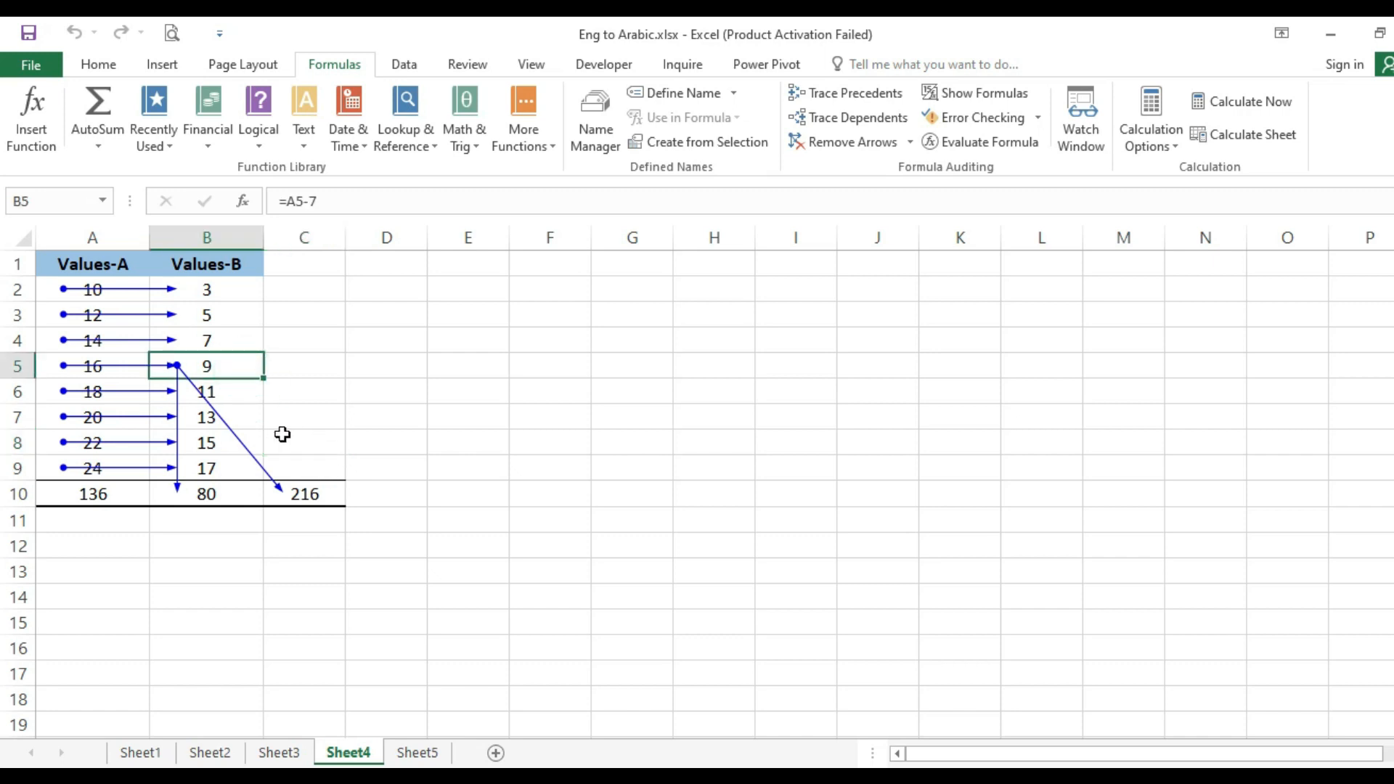
pyautogui.click(269, 493)
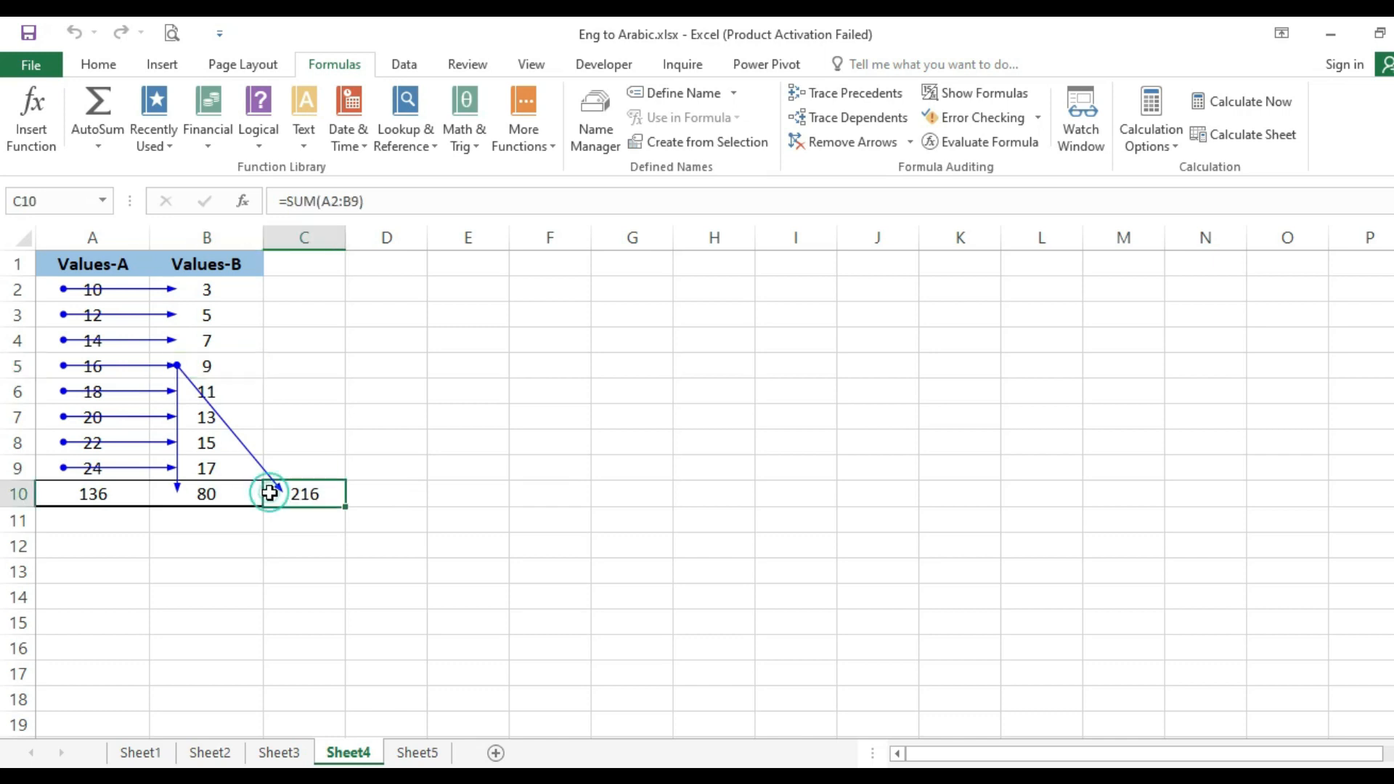
pyautogui.click(228, 493)
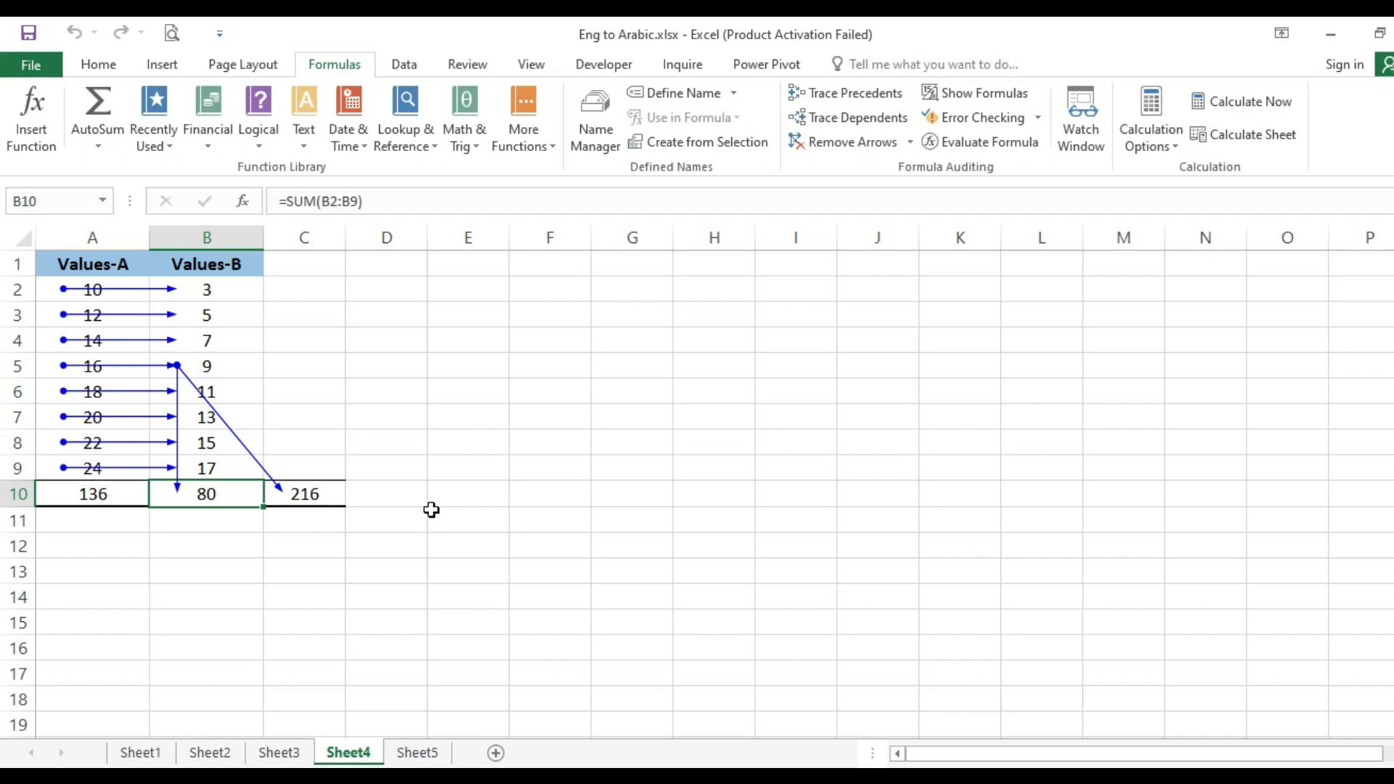
# - Show formulas instead of results on the sheet and review the SUM formulas in row 10
pyautogui.click(961, 95)
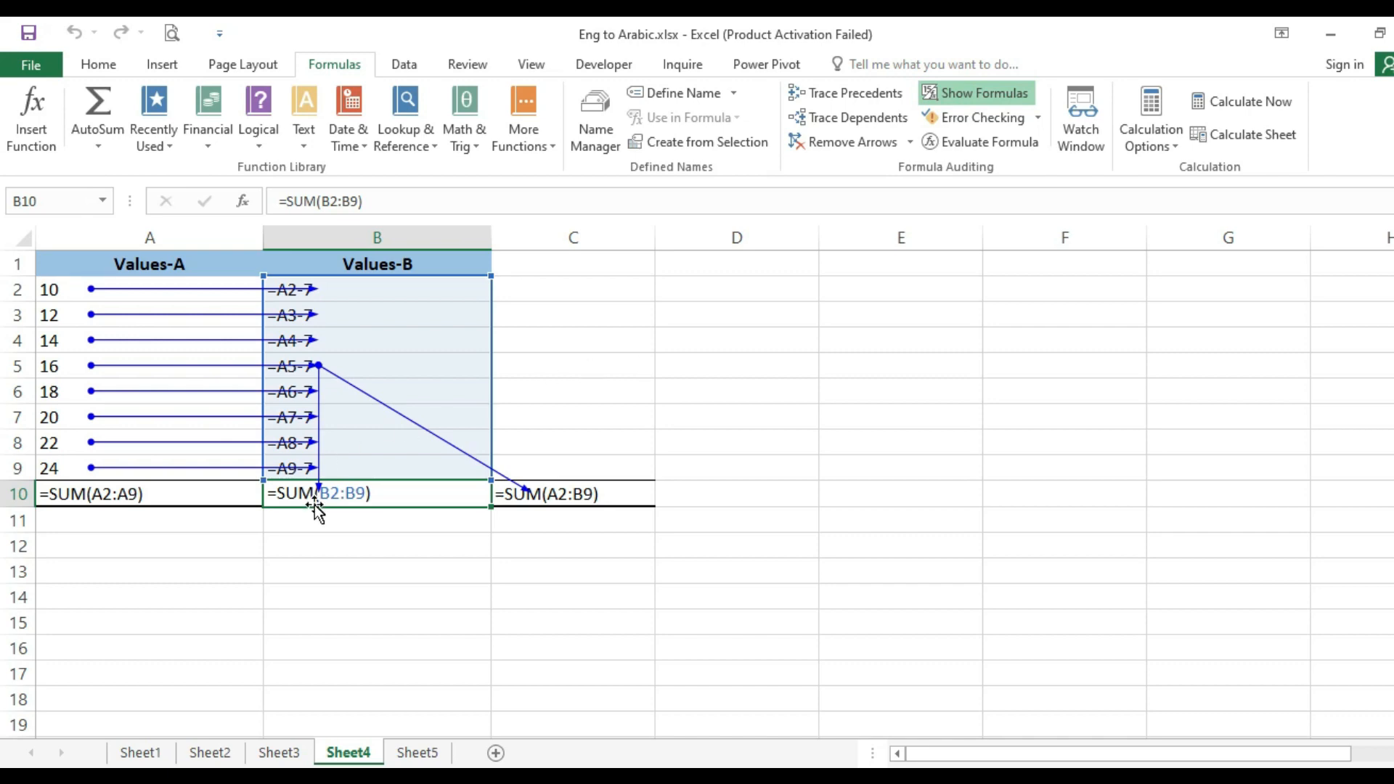
pyautogui.click(175, 523)
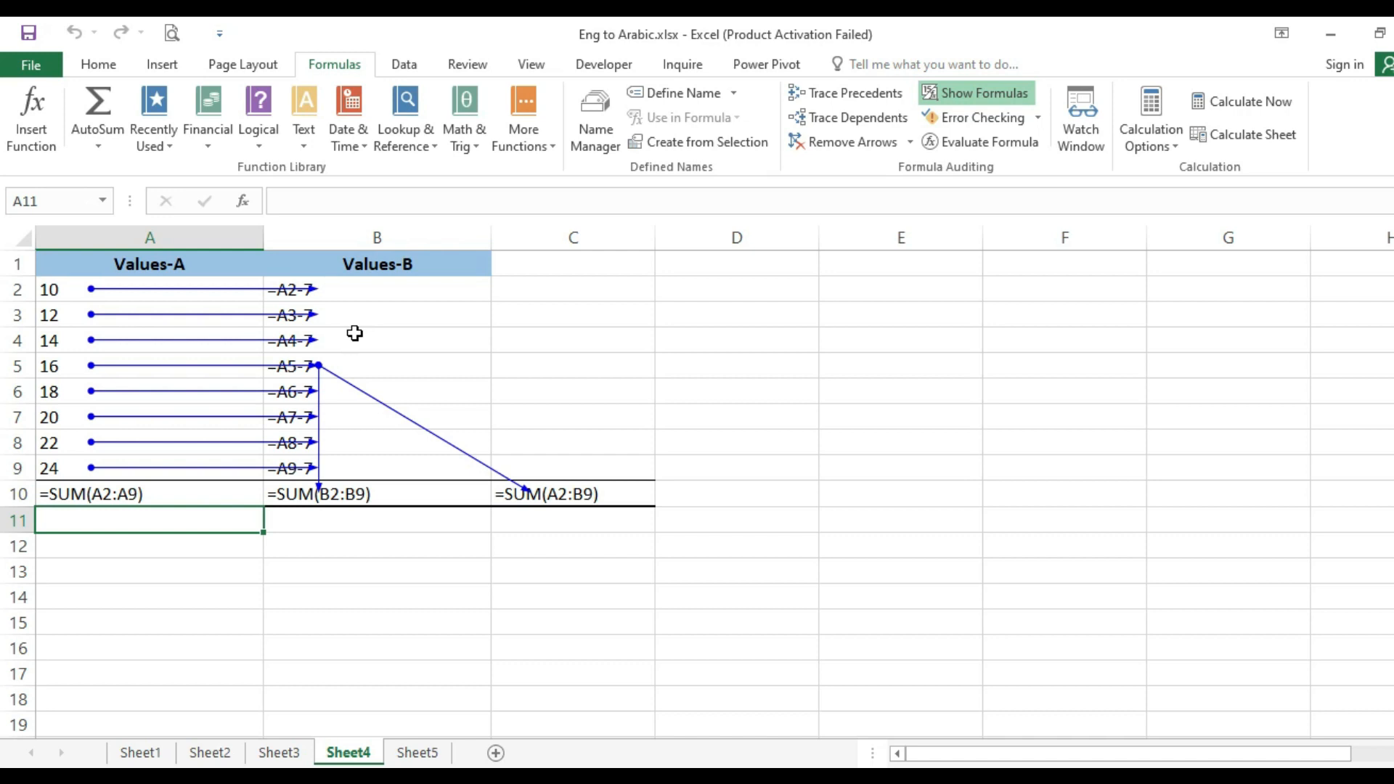
pyautogui.click(591, 493)
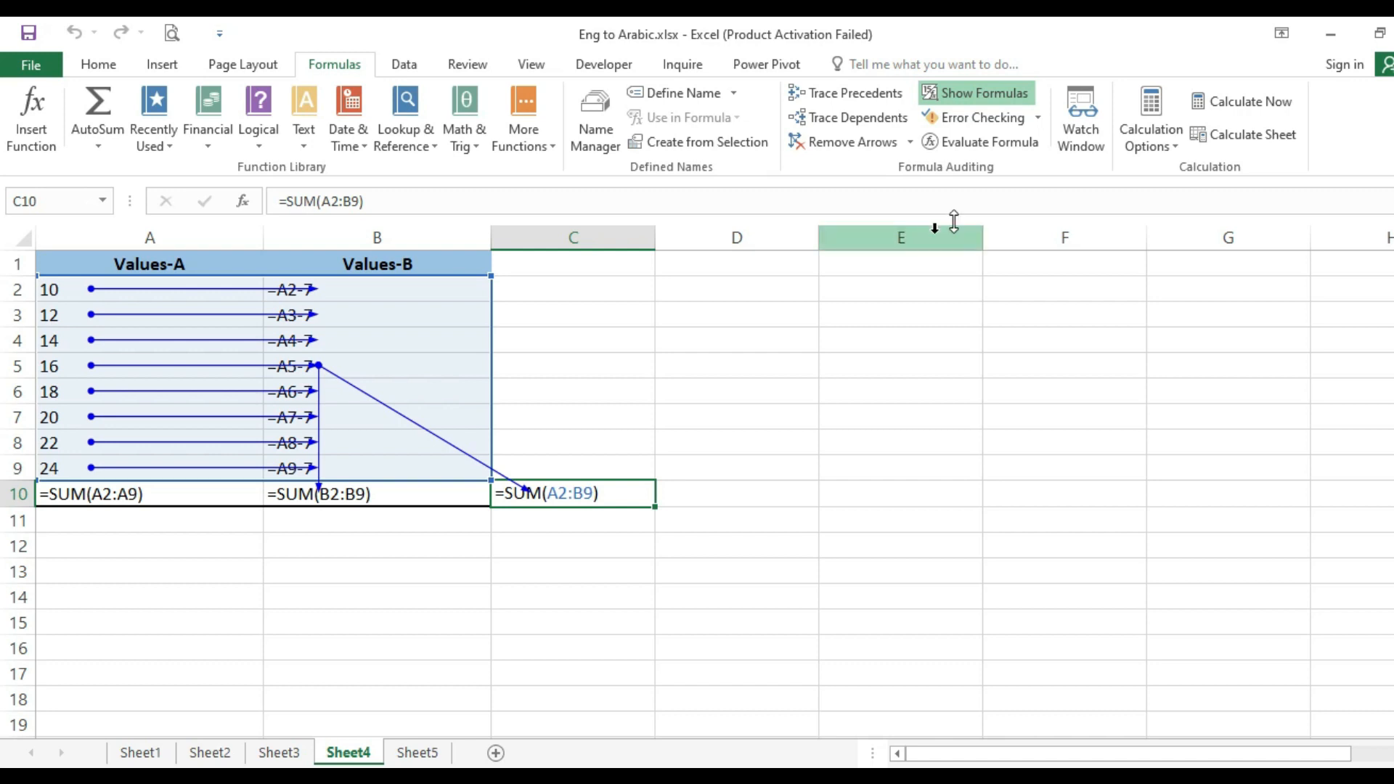
# - Return the sheet to displaying results and remove all precedent and dependent arrows
pyautogui.click(945, 93)
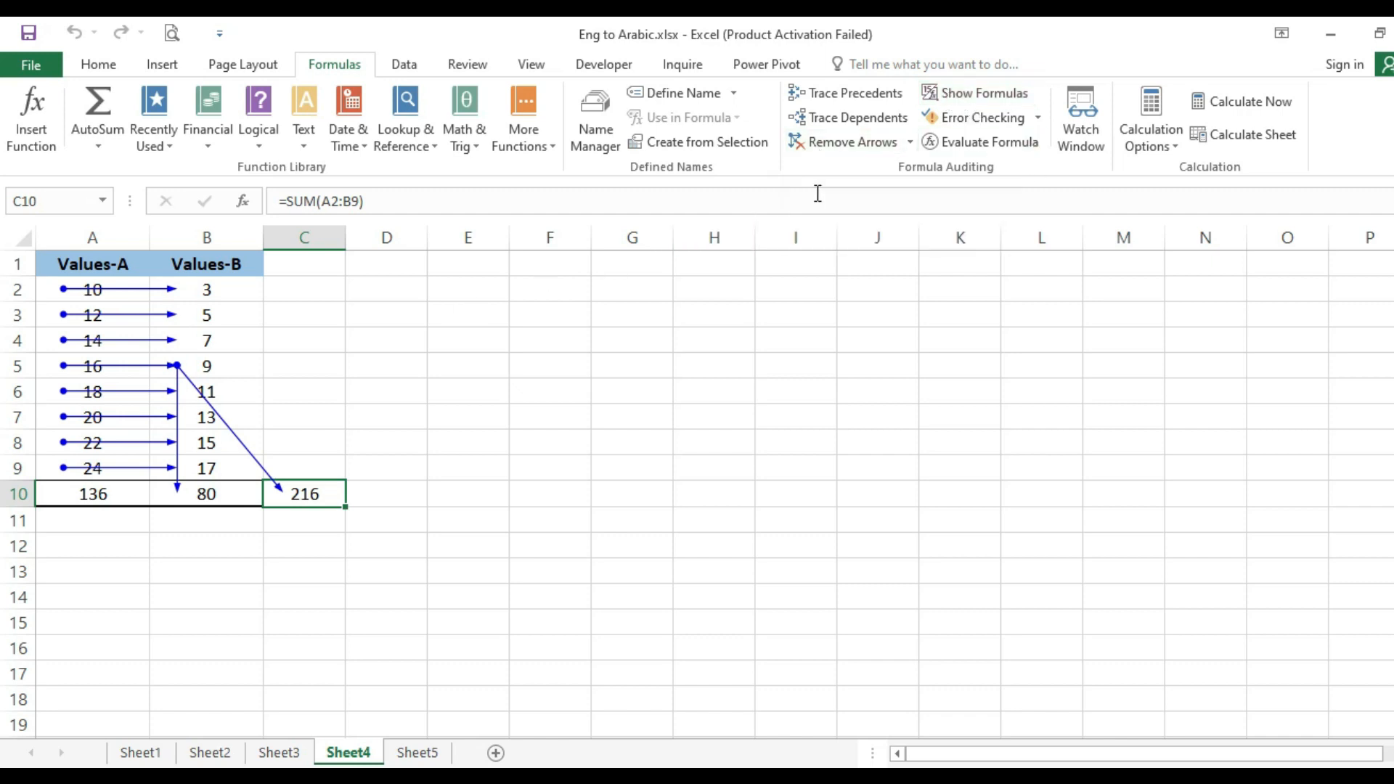
pyautogui.click(849, 140)
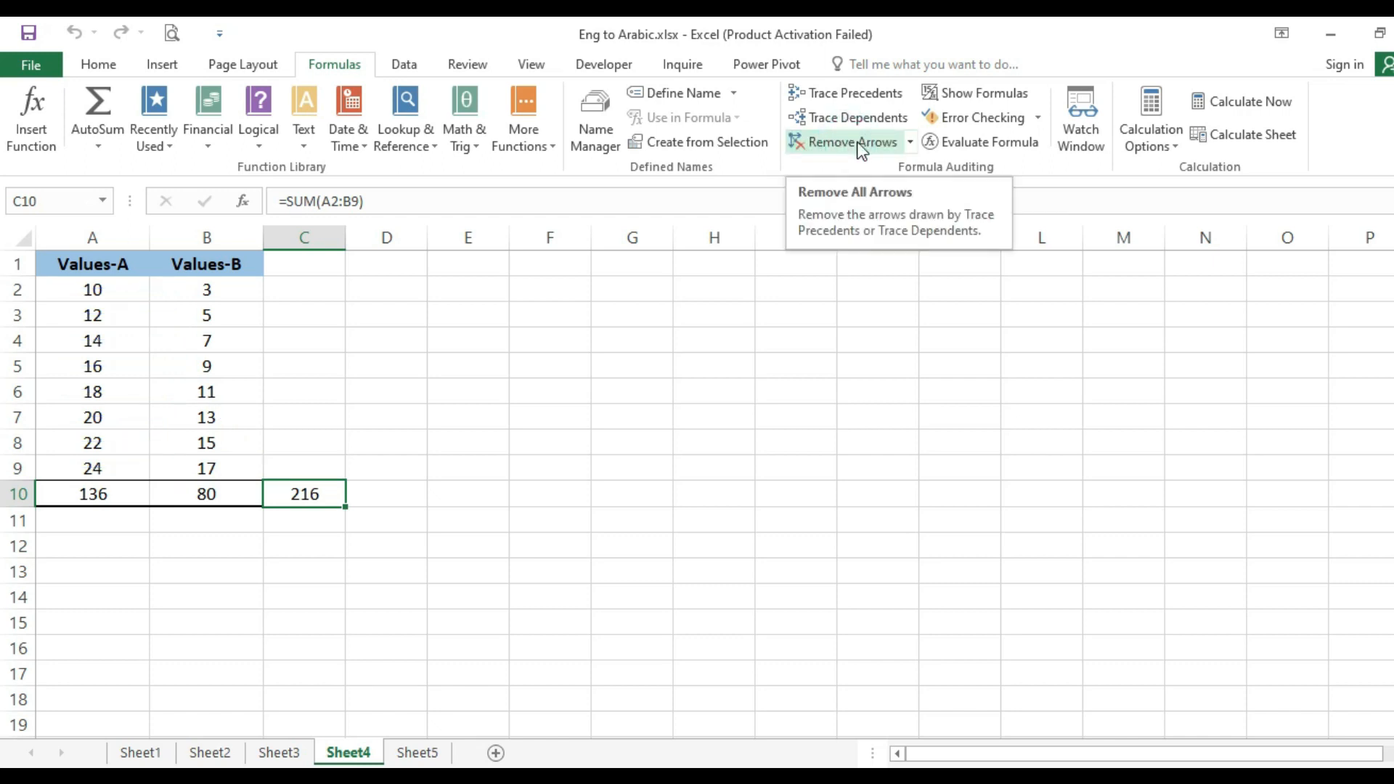
# - Trace the precedents of cell B4 and the dependents of cell B6
pyautogui.click(191, 332)
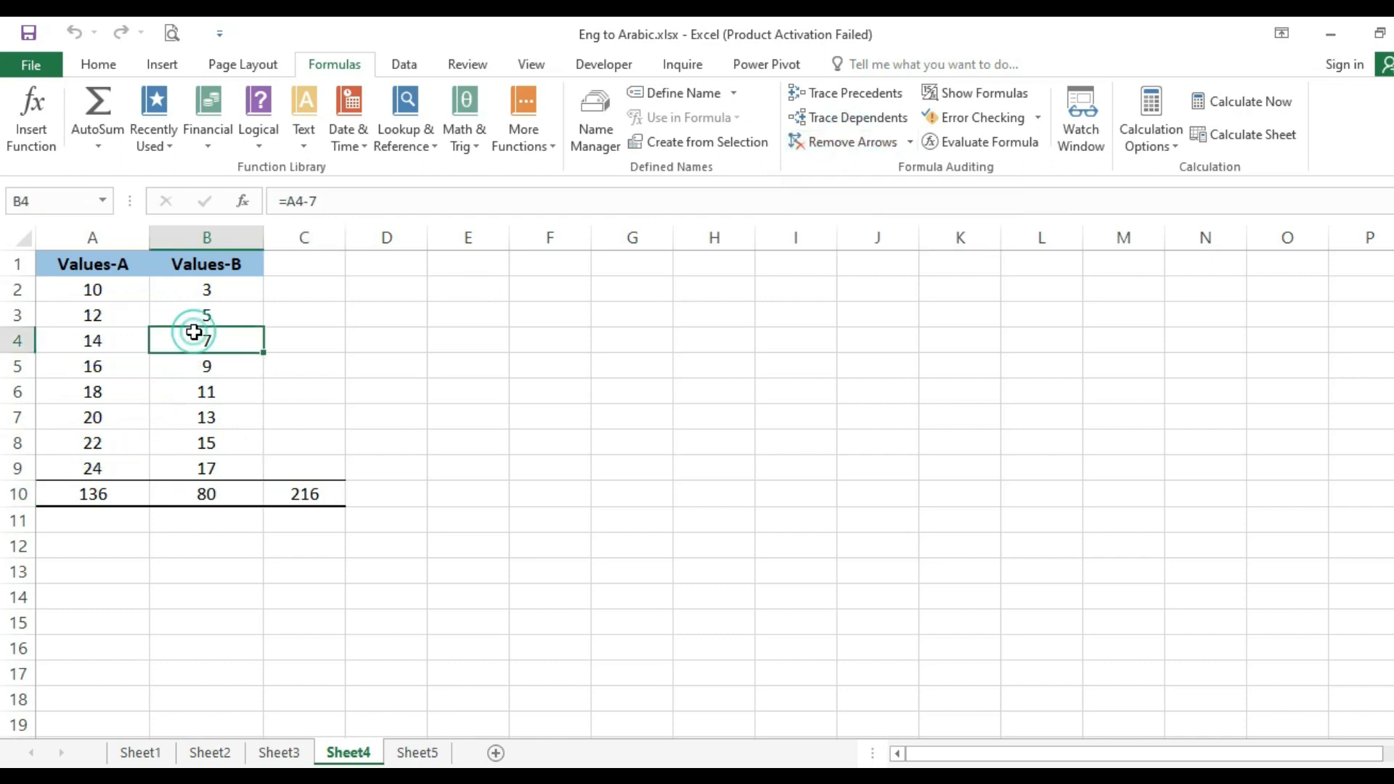
pyautogui.click(854, 98)
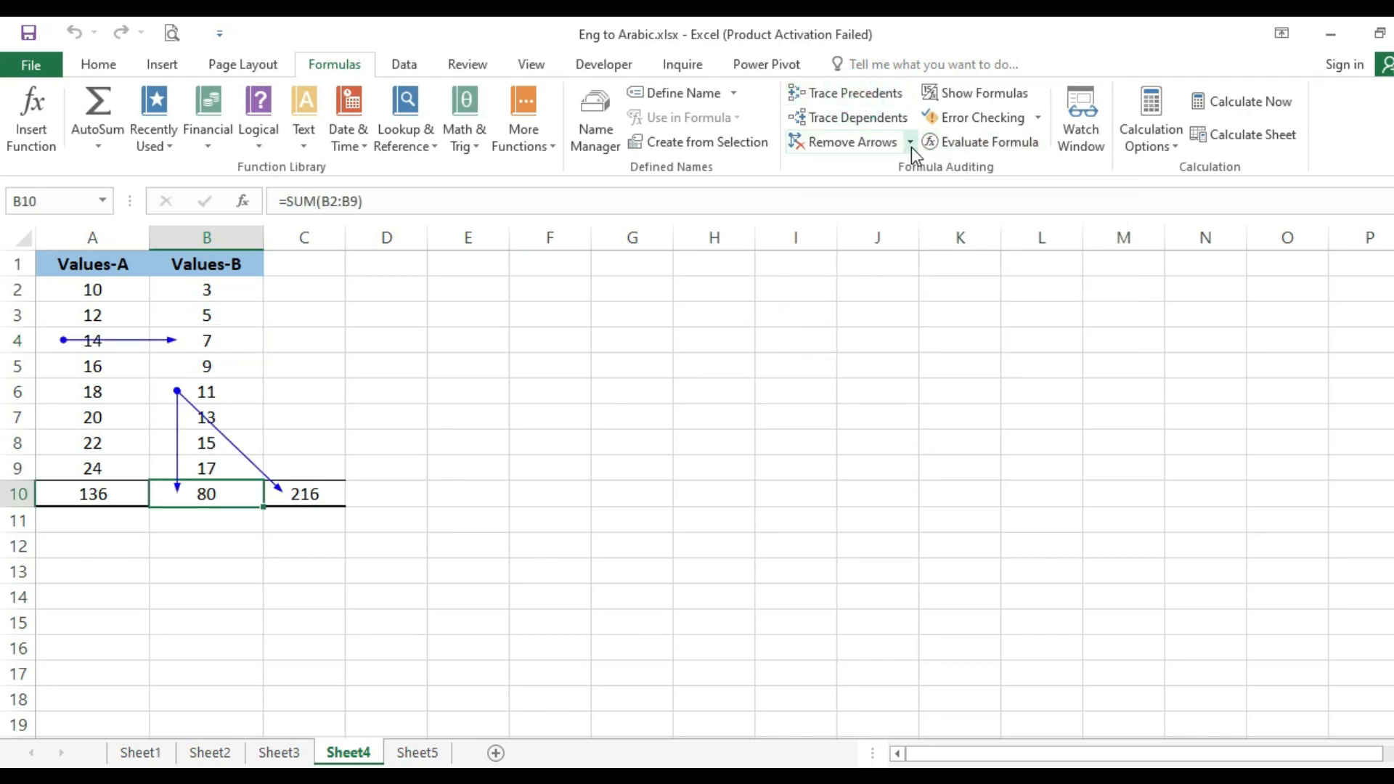
# - Remove the dependent arrows traced from cell B6, and clear the remaining precedent arrow at cell B4
pyautogui.click(912, 146)
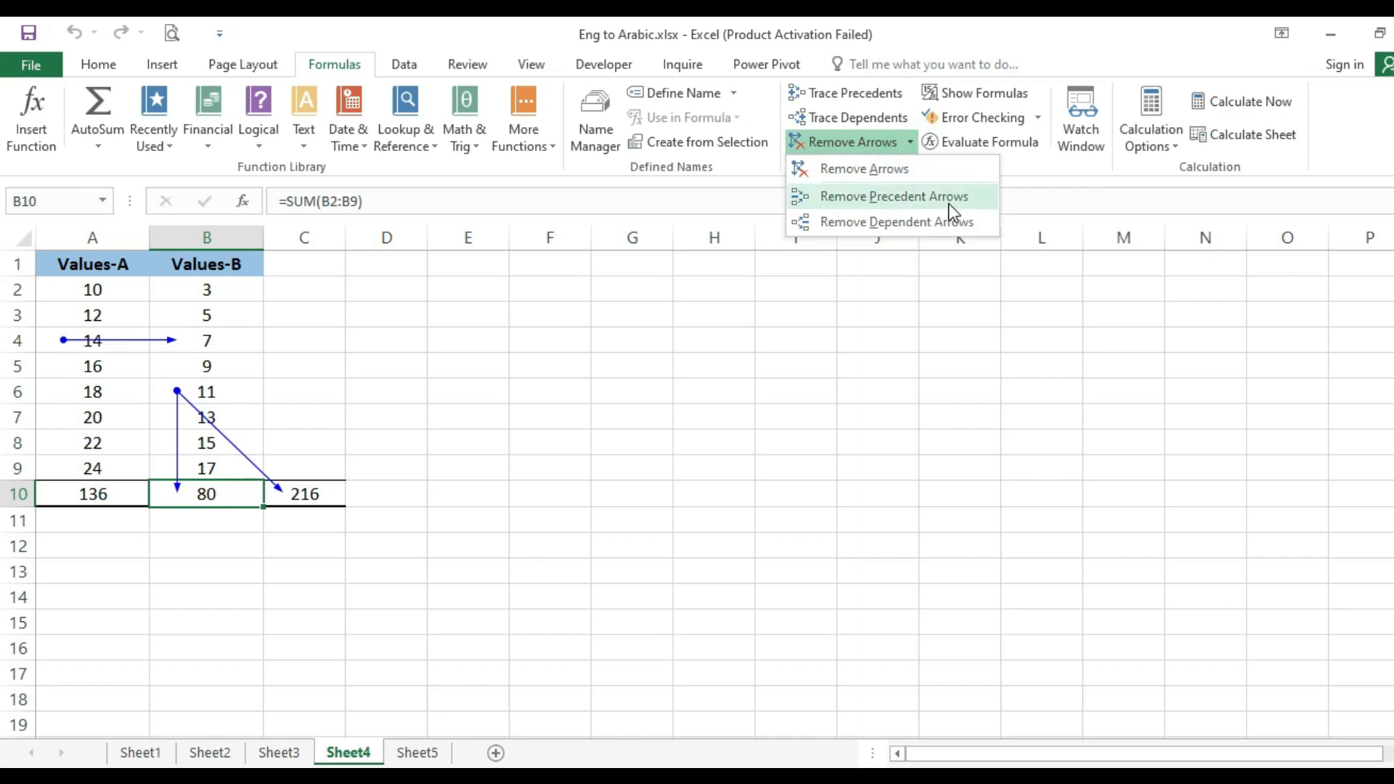
pyautogui.click(896, 224)
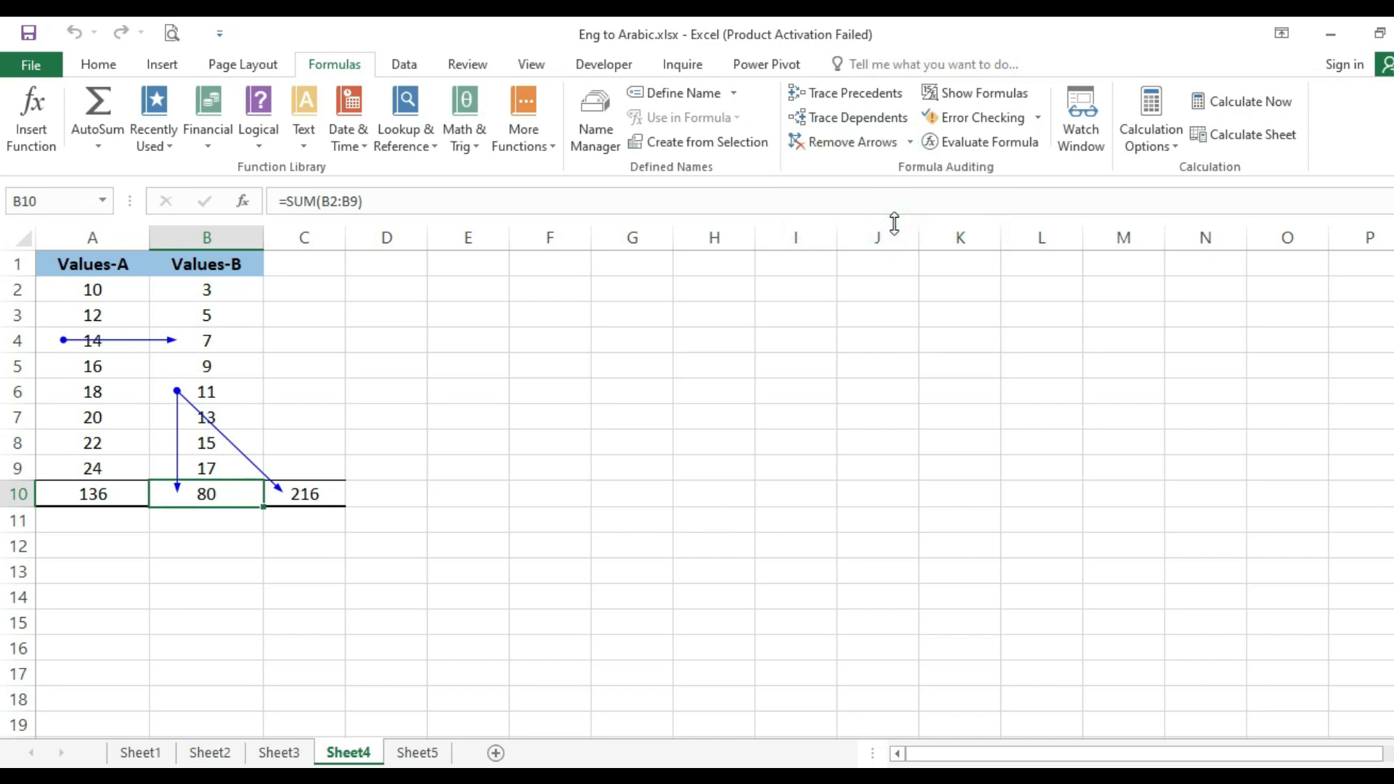
pyautogui.click(278, 416)
pyautogui.click(230, 395)
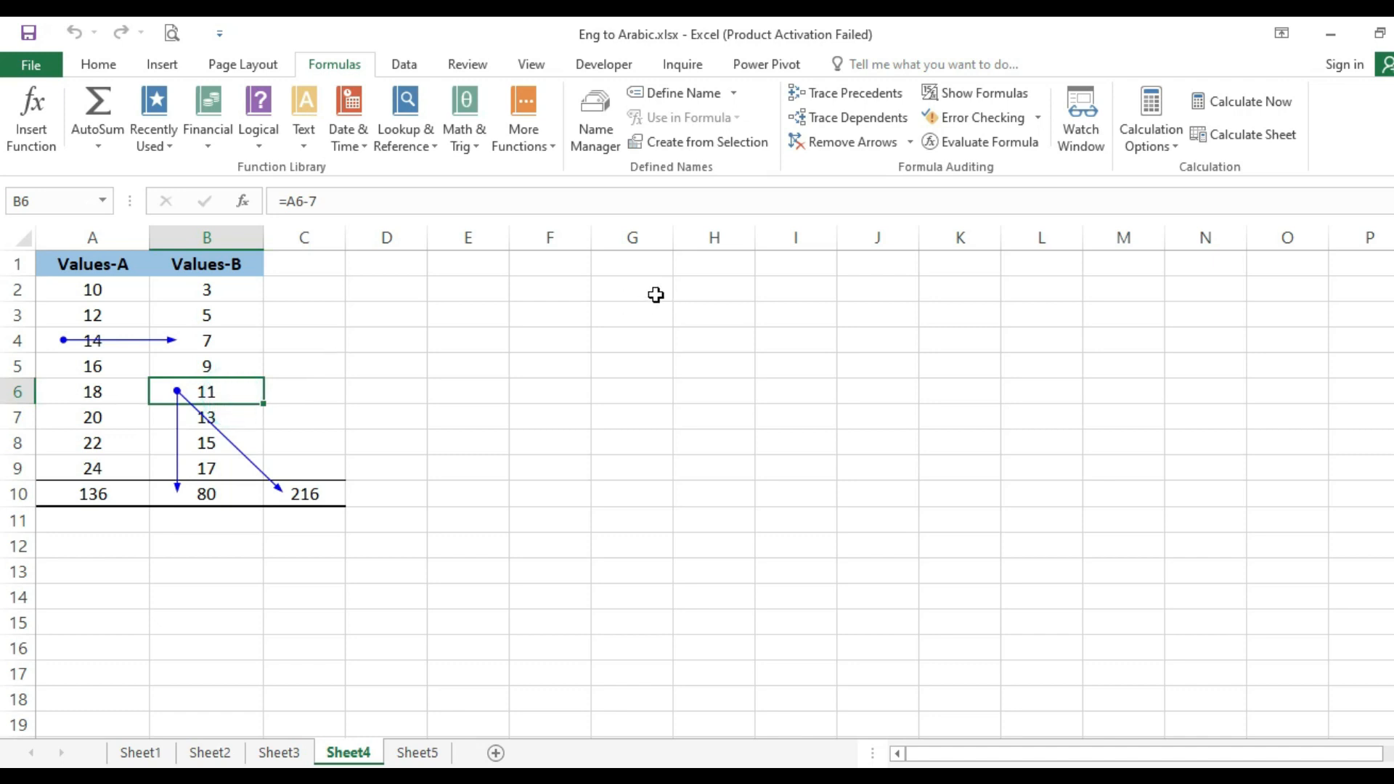
pyautogui.click(910, 142)
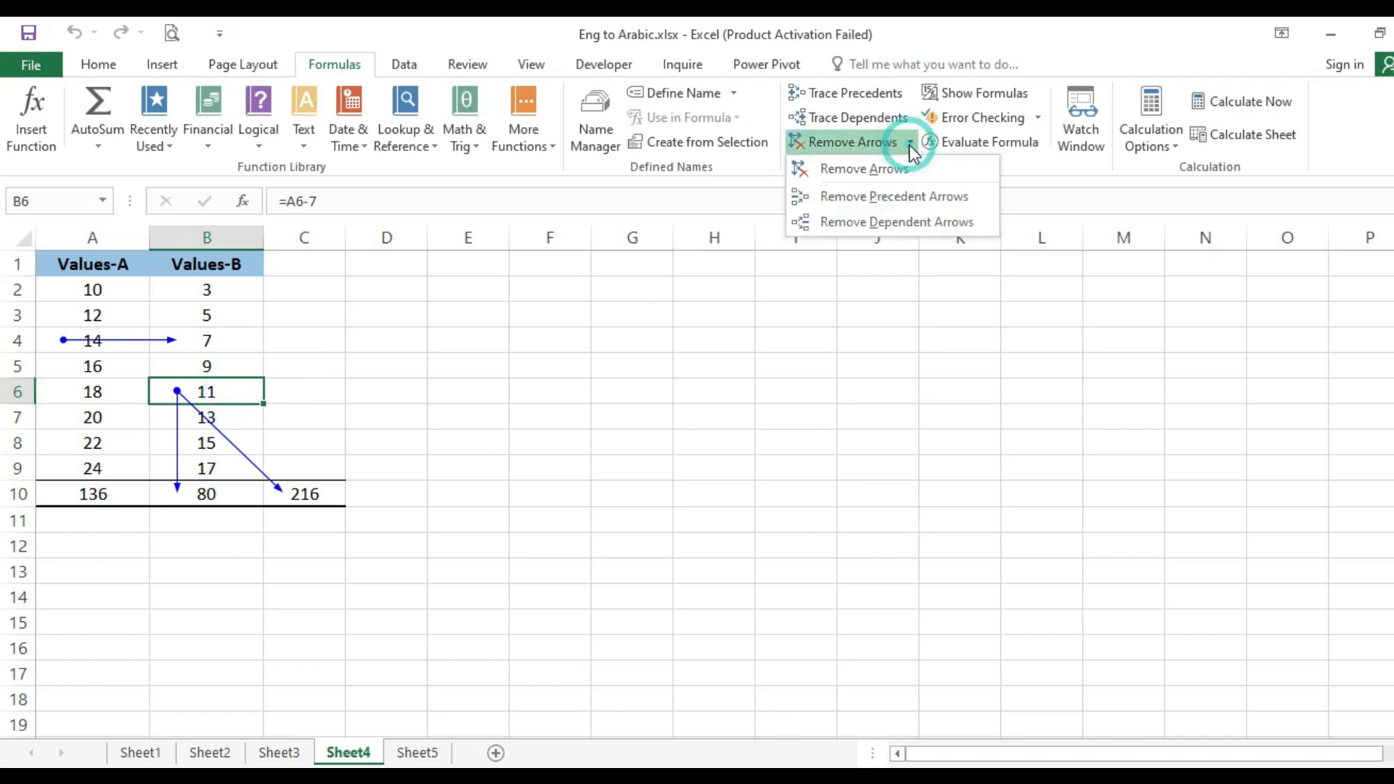
pyautogui.click(868, 222)
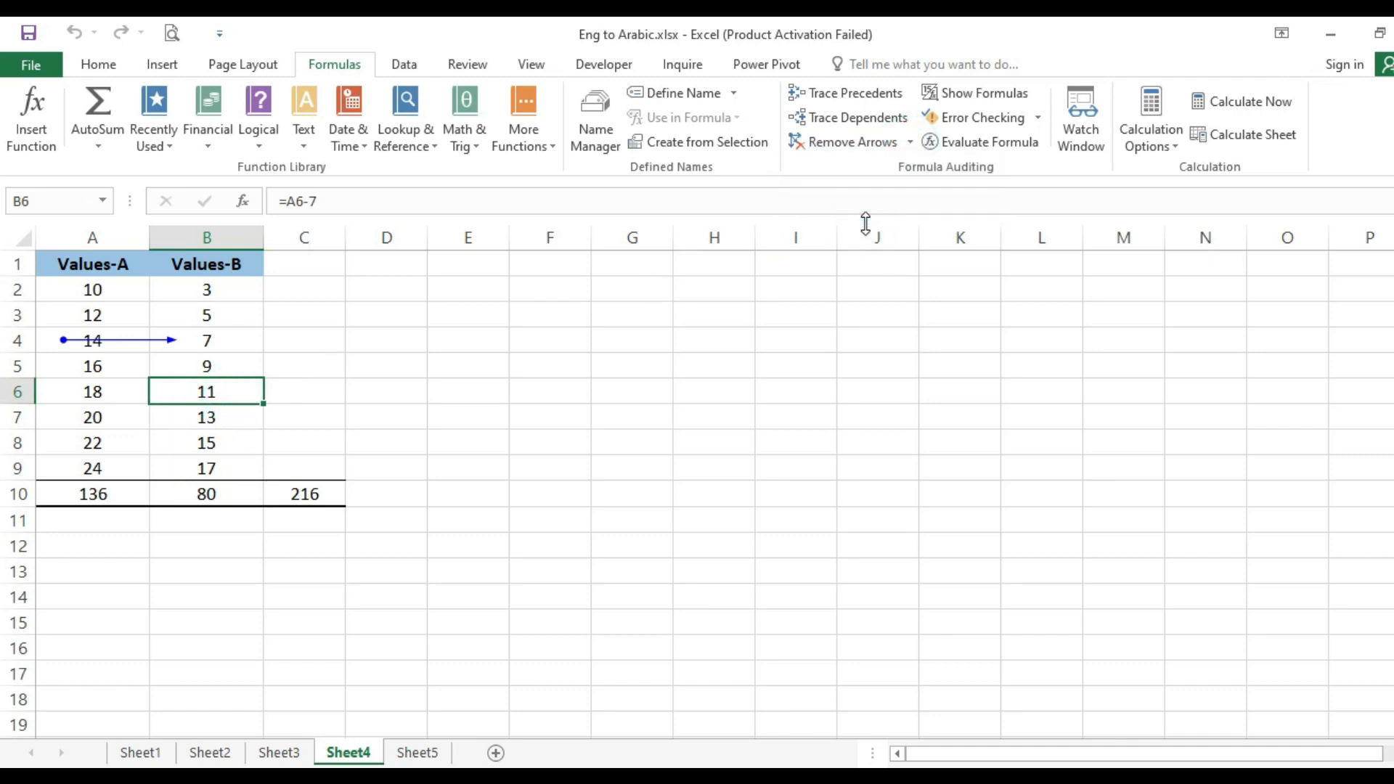
pyautogui.click(231, 341)
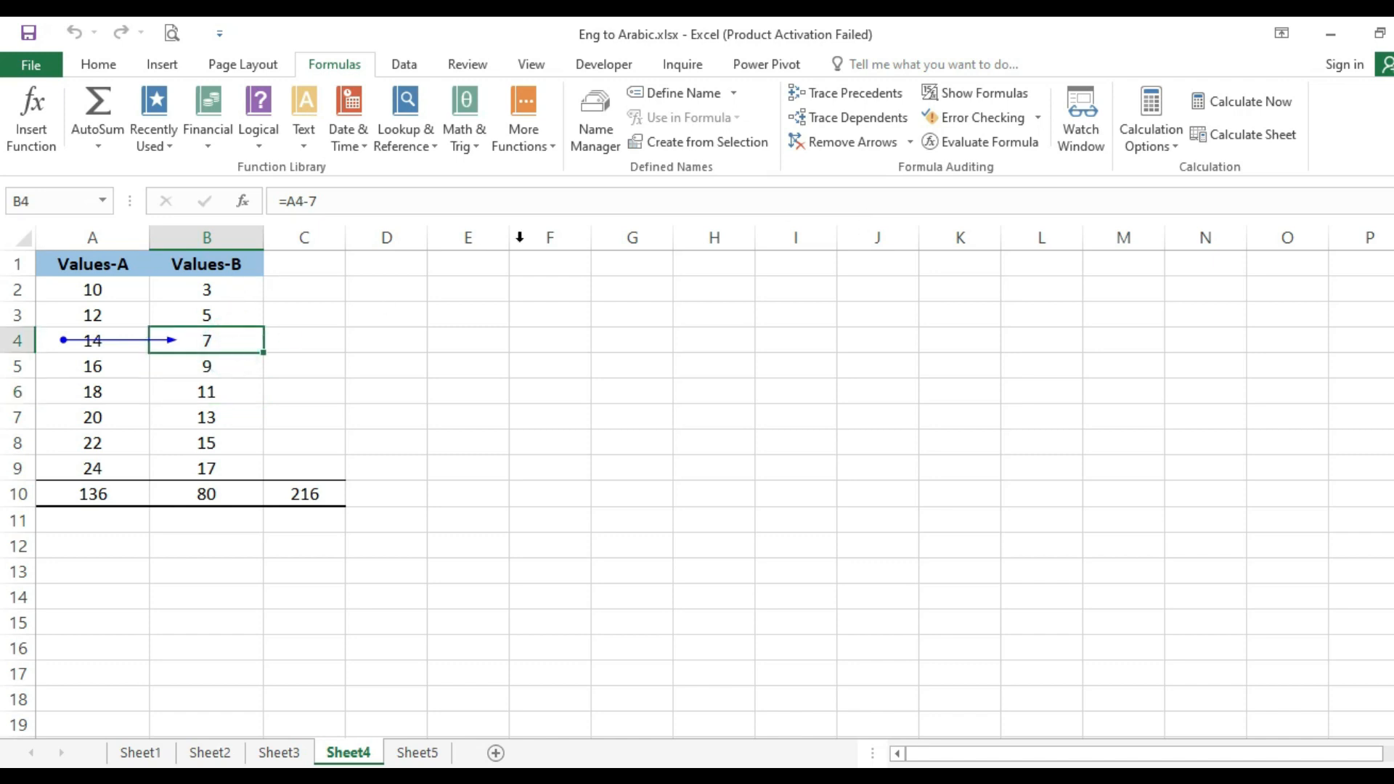
pyautogui.click(843, 147)
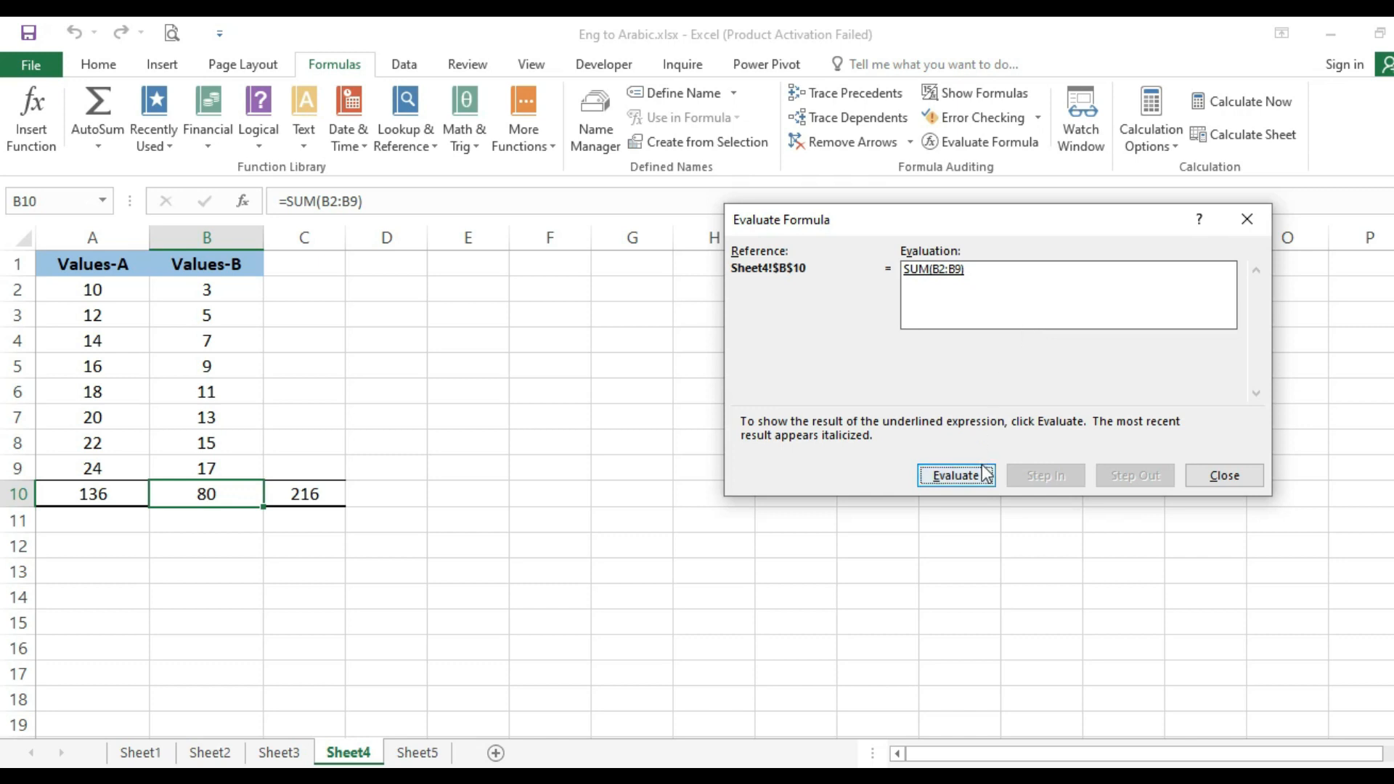
# - Evaluate the SUM formula in cell B10 with Evaluate Formula, restarting the evaluation to run it again
pyautogui.click(956, 479)
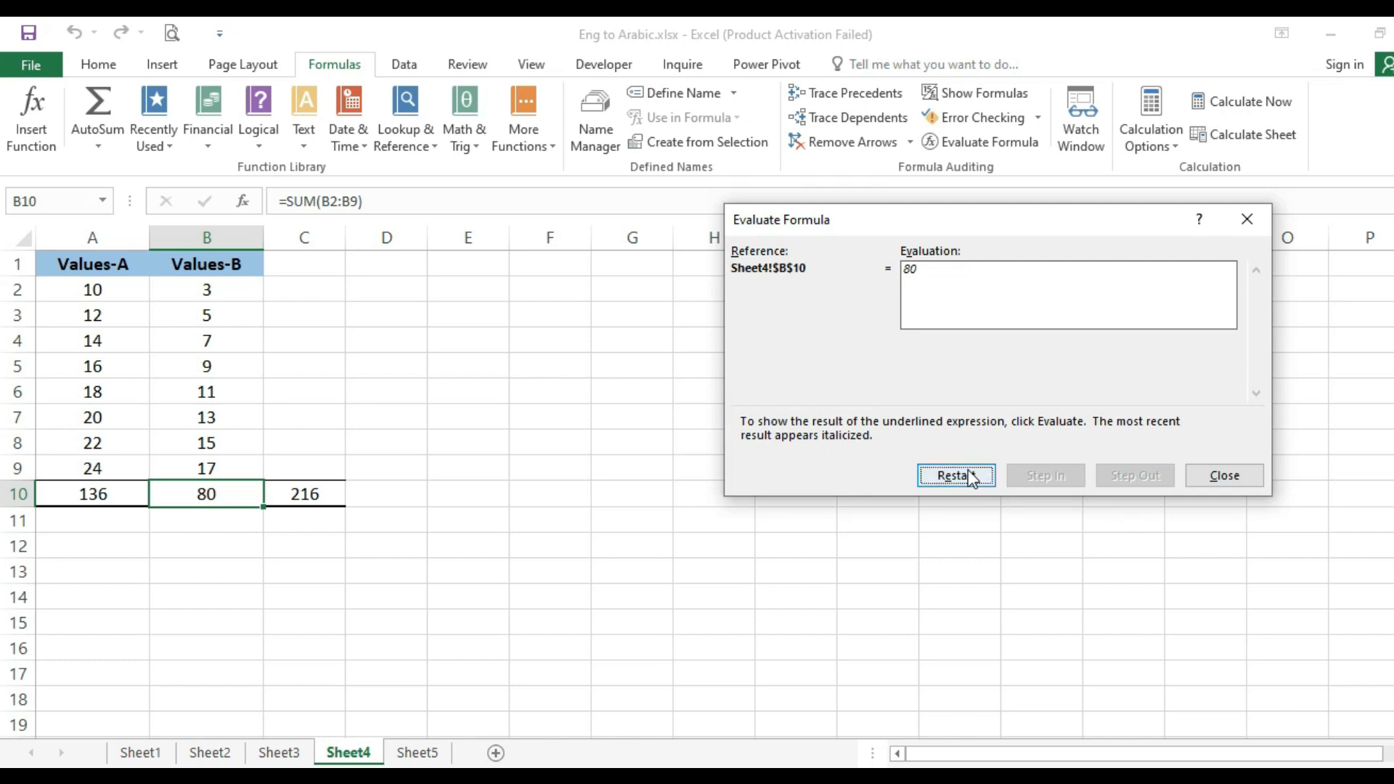
pyautogui.click(971, 478)
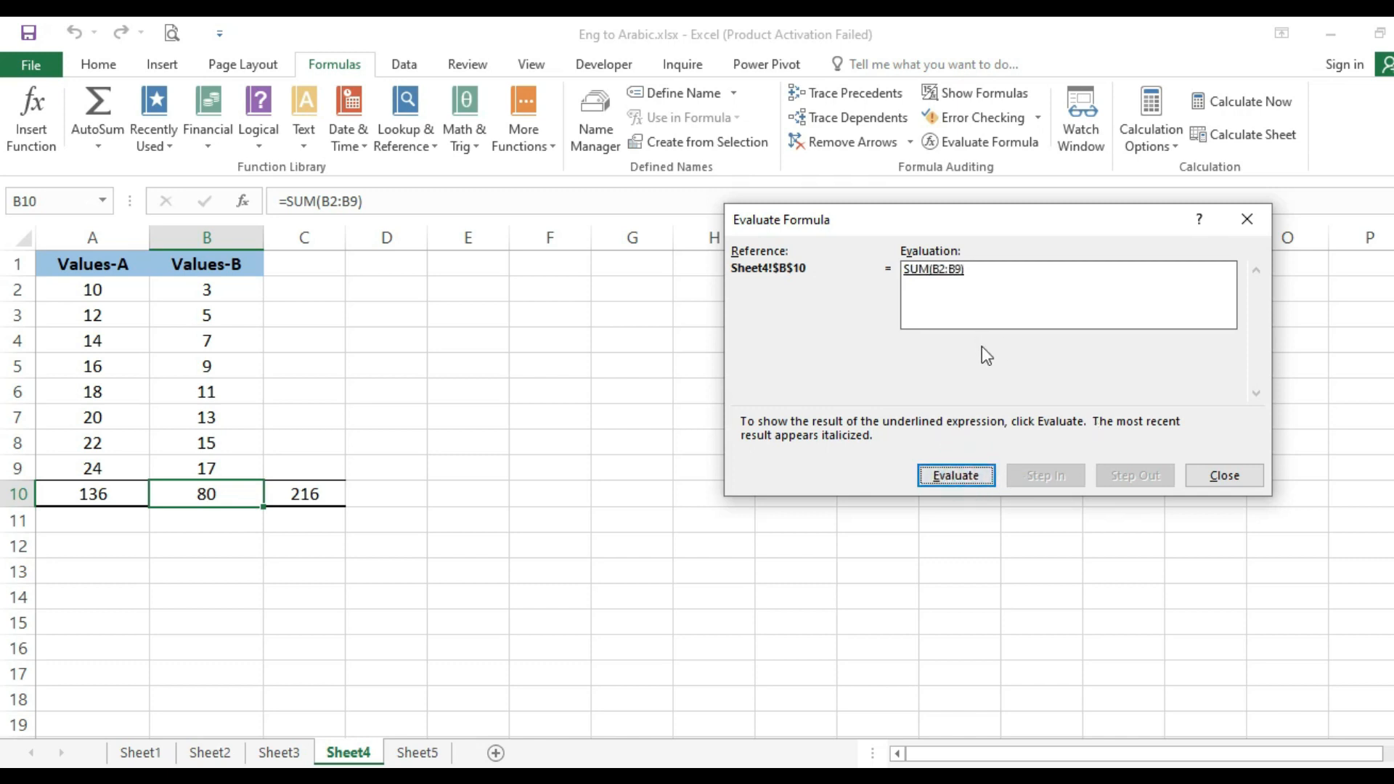
pyautogui.click(958, 477)
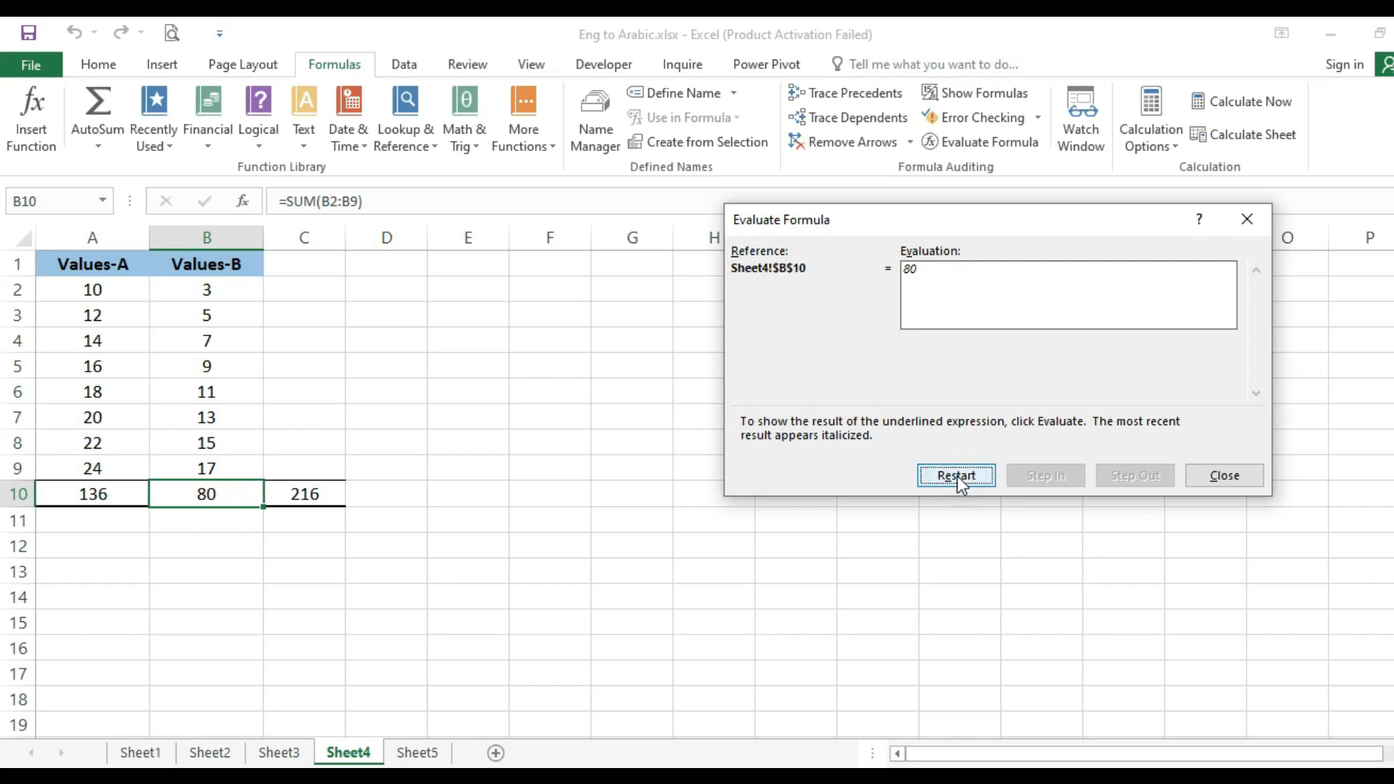
pyautogui.click(957, 477)
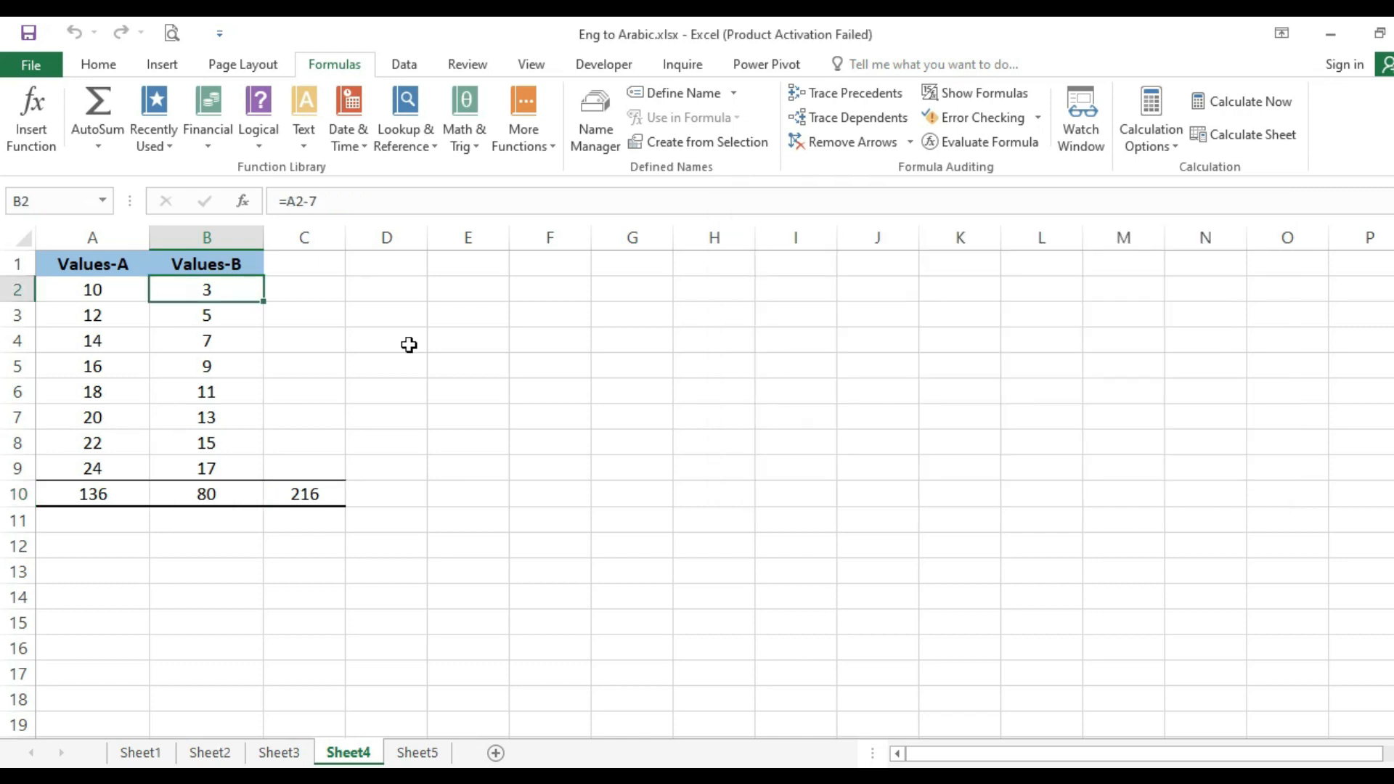
pyautogui.moveTo(96, 289); pyautogui.dragTo(240, 467)
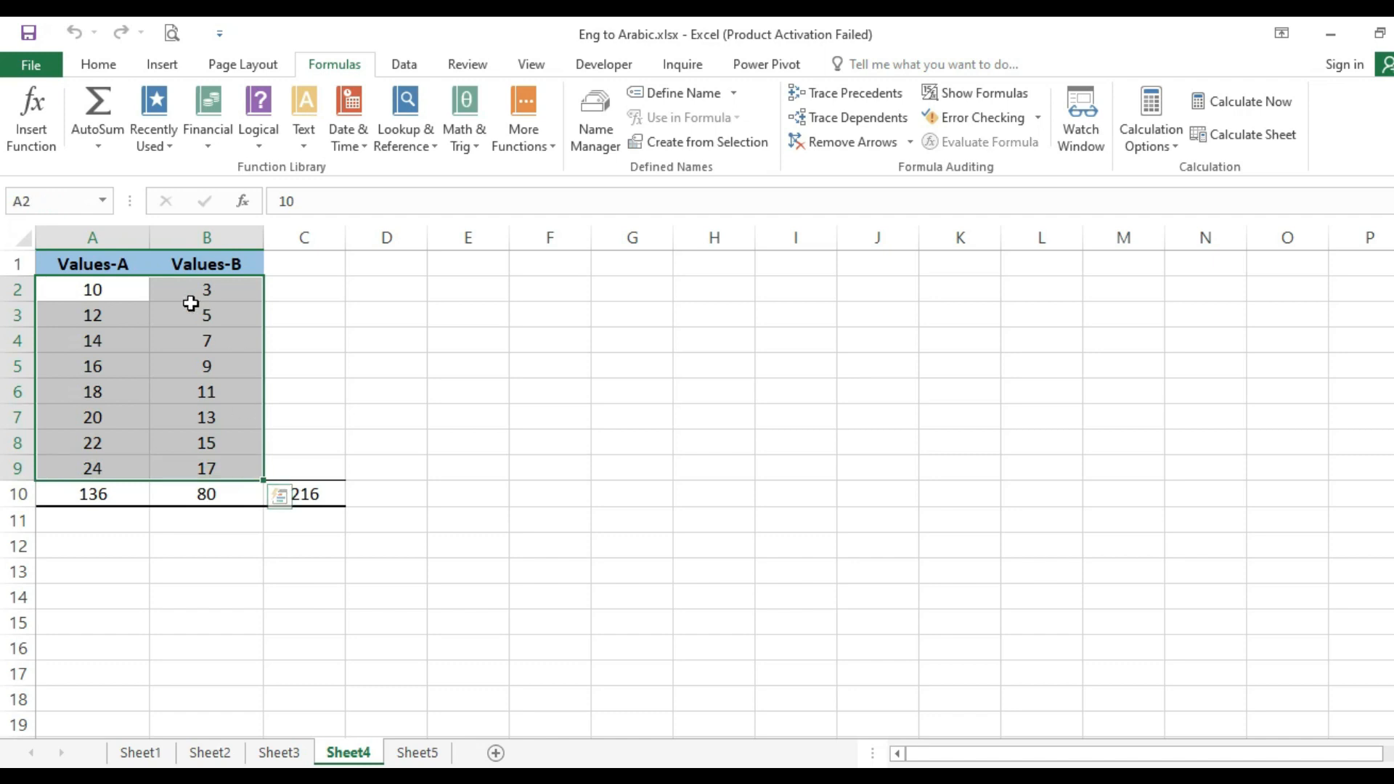
pyautogui.click(192, 305)
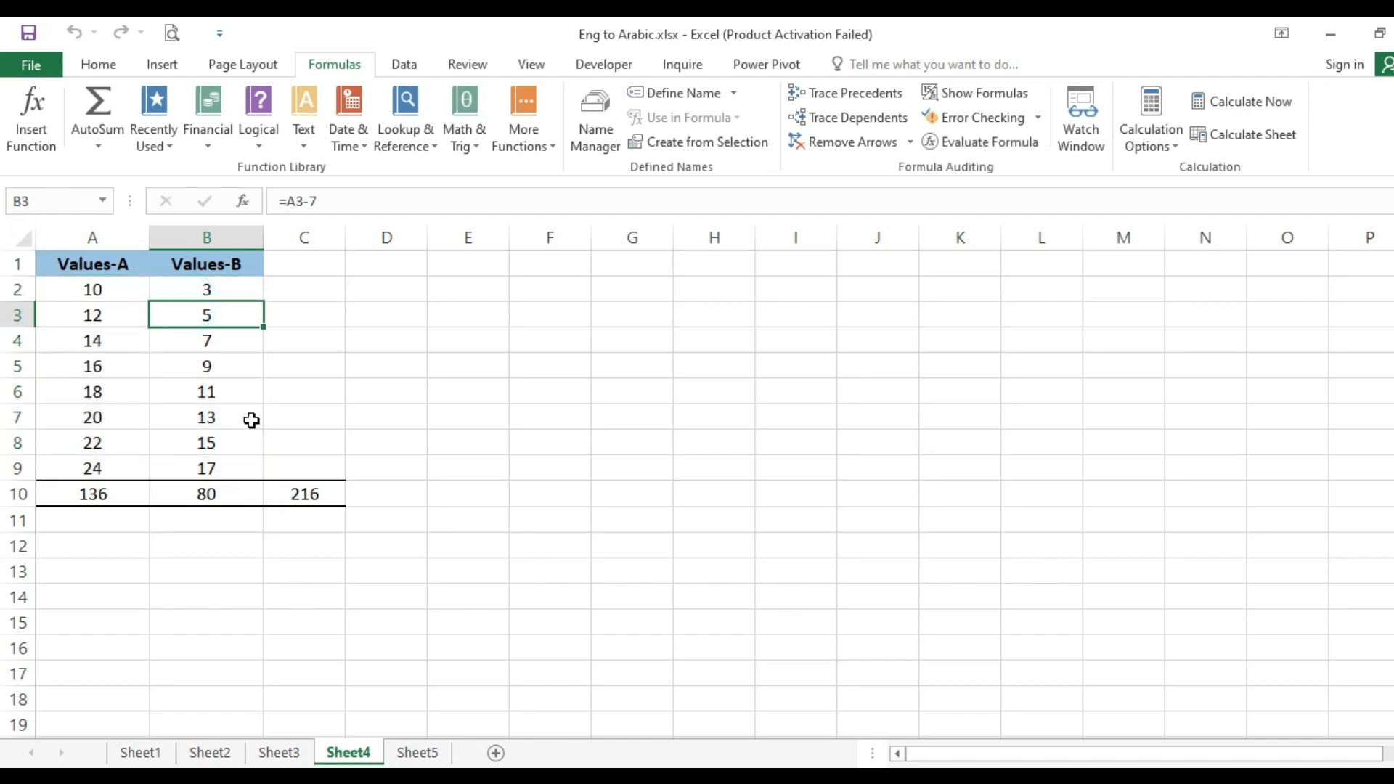